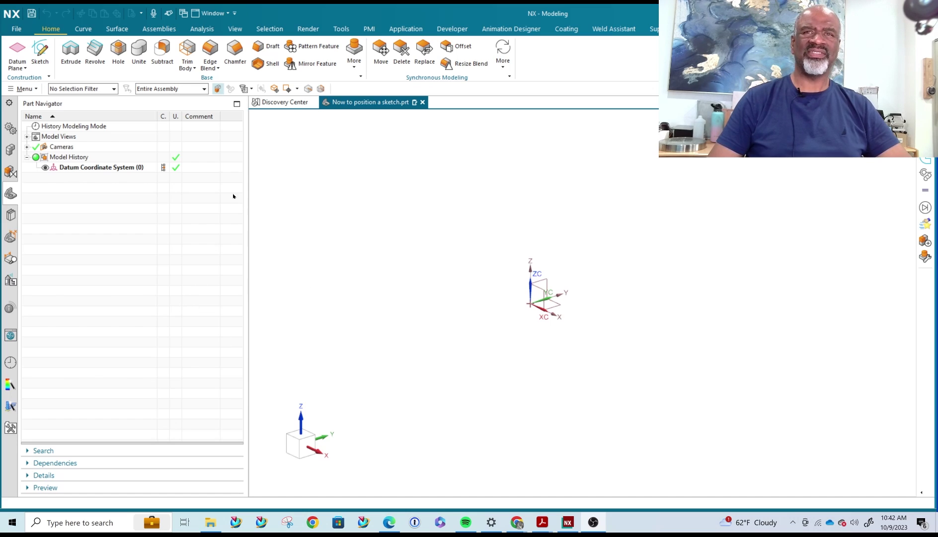
# - Start a new sketch with On Plane placement on the datum XY plane
pyautogui.click(35, 53)
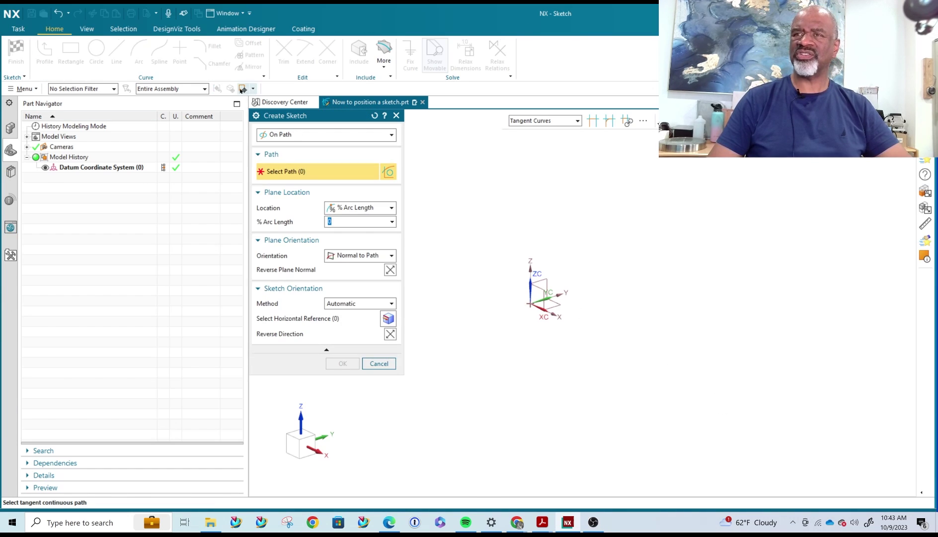
pyautogui.click(343, 135)
pyautogui.click(283, 156)
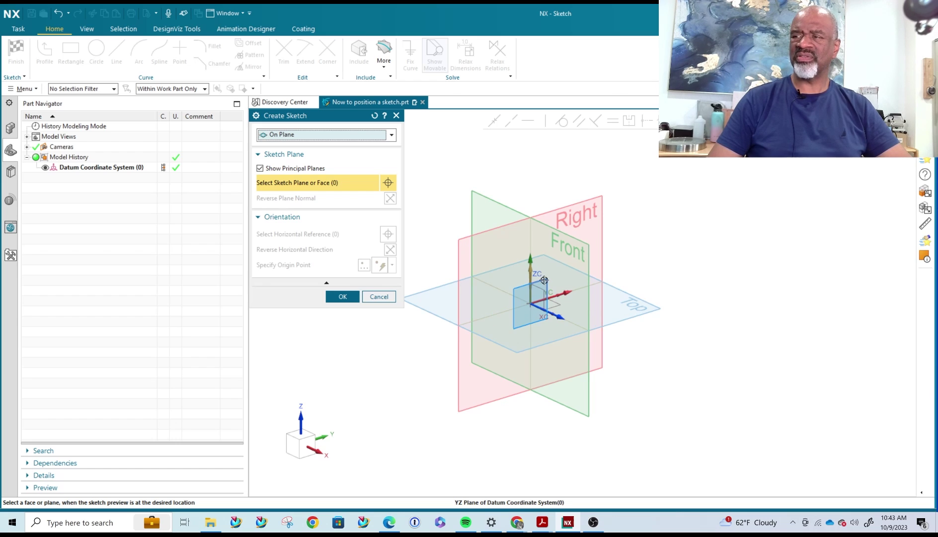
pyautogui.click(560, 304)
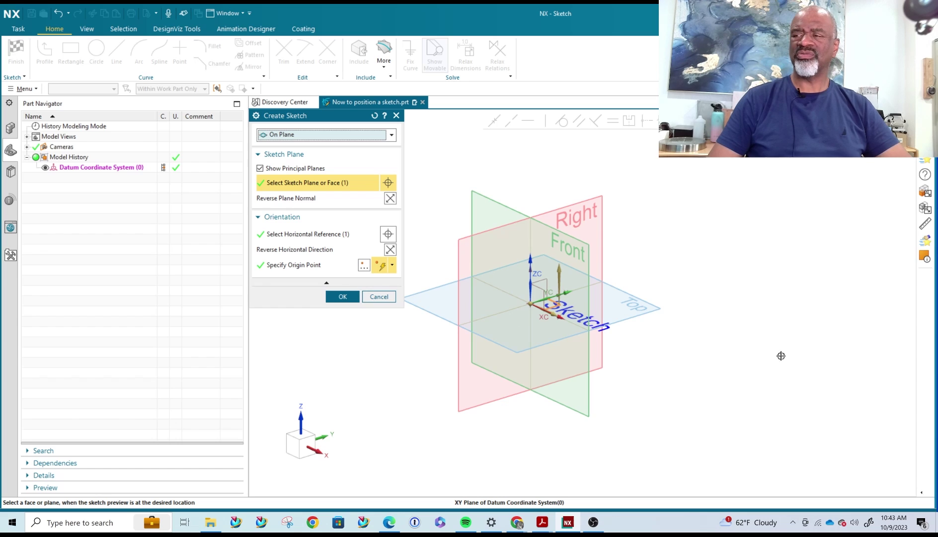
pyautogui.moveTo(701, 293)
pyautogui.mouseDown(button='middle')
pyautogui.moveTo(741, 322)
pyautogui.moveTo(736, 367)
pyautogui.moveTo(706, 374)
pyautogui.moveTo(733, 371)
pyautogui.moveTo(706, 386)
pyautogui.moveTo(691, 376)
pyautogui.mouseUp(button='middle')
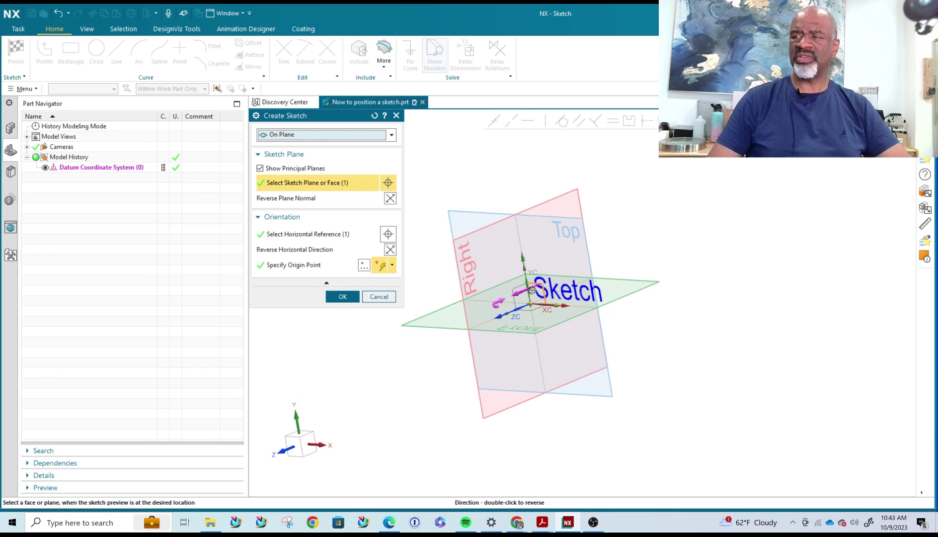
pyautogui.moveTo(700, 256)
pyautogui.mouseDown(button='middle')
pyautogui.moveTo(742, 248)
pyautogui.moveTo(646, 249)
pyautogui.mouseUp(button='middle')
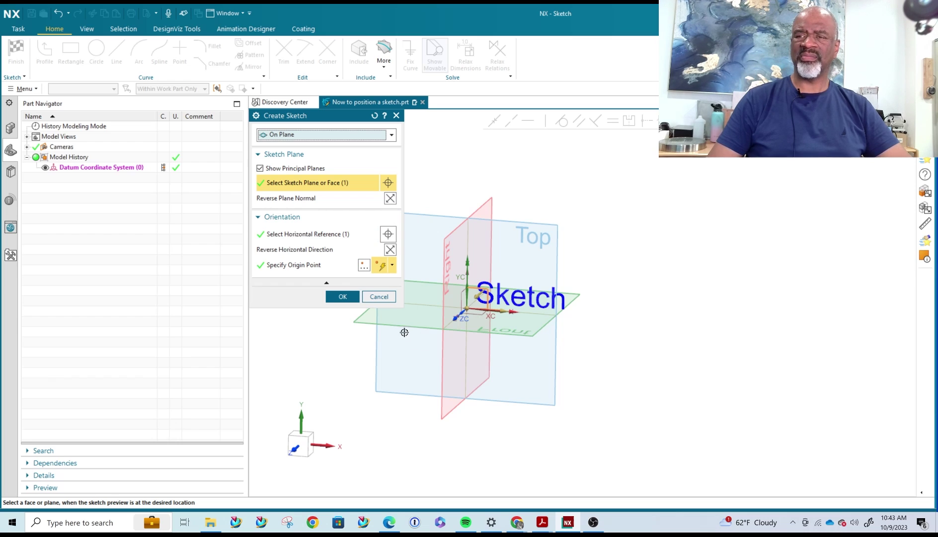
# - Use the datum X axis as the horizontal reference and enter SKETCH_000 on the XY plane
pyautogui.click(299, 236)
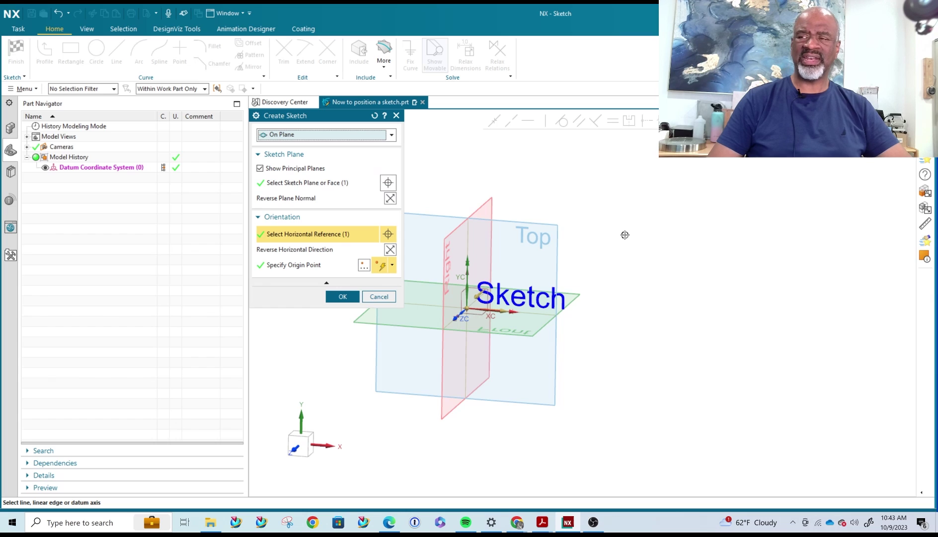
pyautogui.moveTo(619, 234)
pyautogui.mouseDown(button='middle')
pyautogui.moveTo(635, 261)
pyautogui.moveTo(652, 212)
pyautogui.moveTo(628, 214)
pyautogui.moveTo(567, 278)
pyautogui.mouseUp(button='middle')
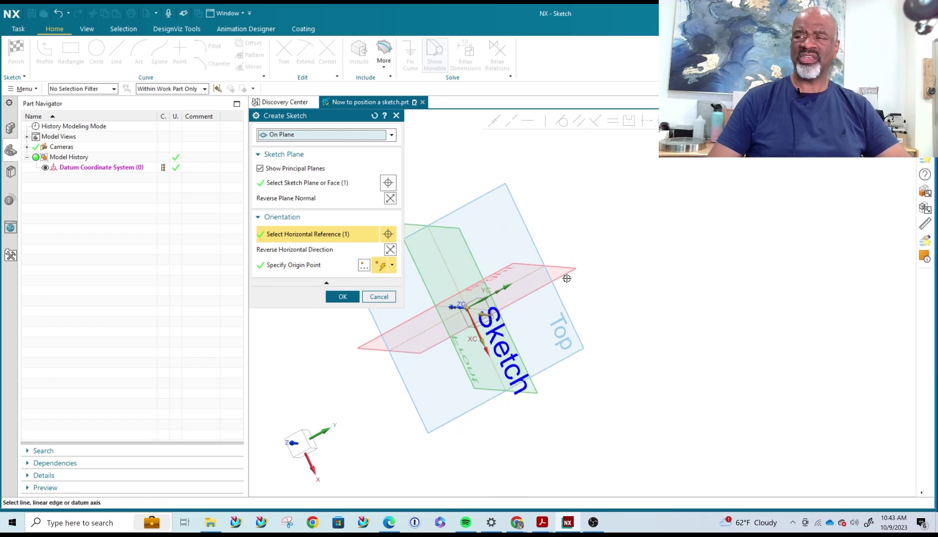
pyautogui.click(501, 291)
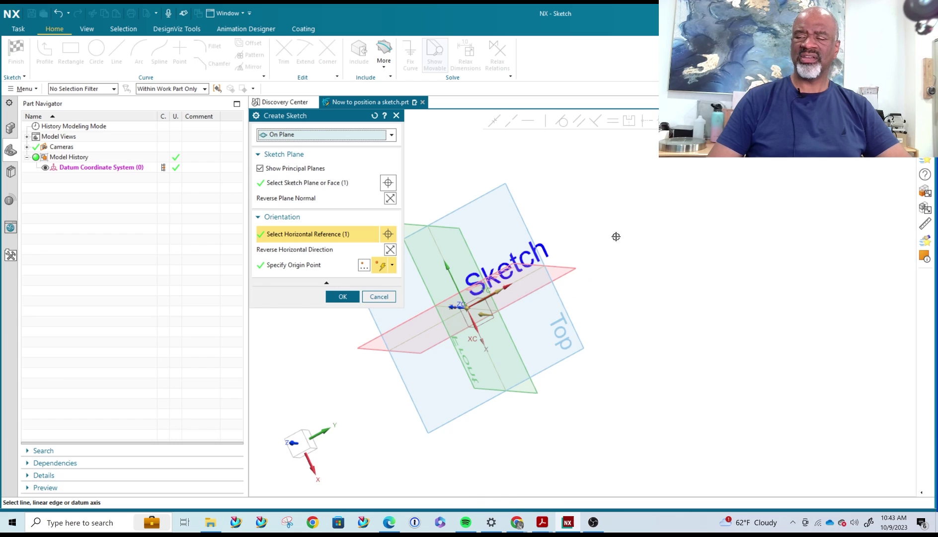
pyautogui.moveTo(617, 237)
pyautogui.mouseDown(button='middle')
pyautogui.moveTo(633, 278)
pyautogui.moveTo(591, 241)
pyautogui.moveTo(585, 266)
pyautogui.moveTo(581, 246)
pyautogui.moveTo(609, 232)
pyautogui.moveTo(605, 244)
pyautogui.mouseUp(button='middle')
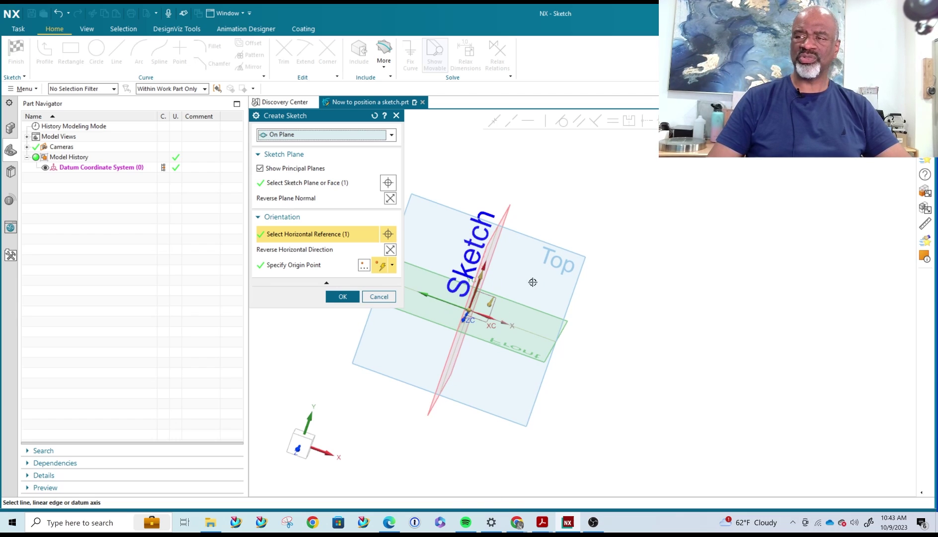
pyautogui.press('Home')
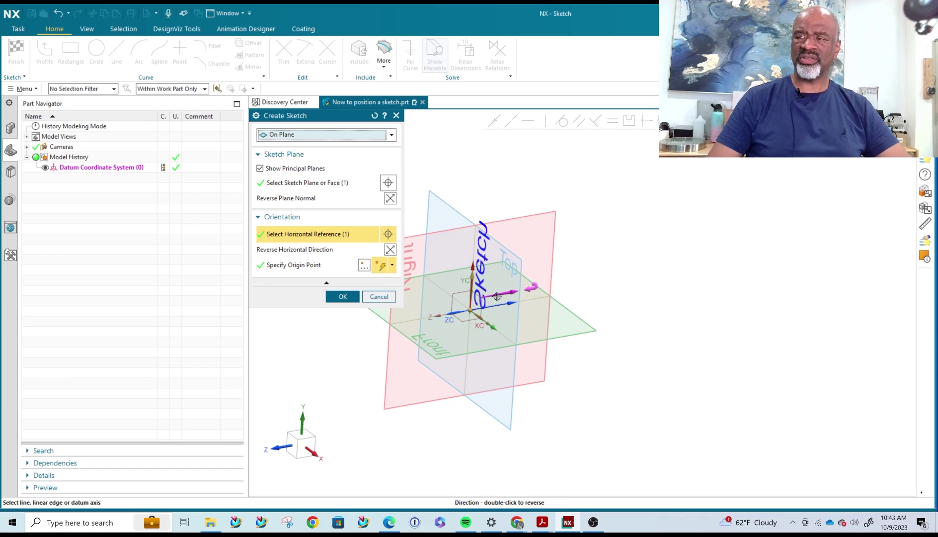
pyautogui.click(487, 303)
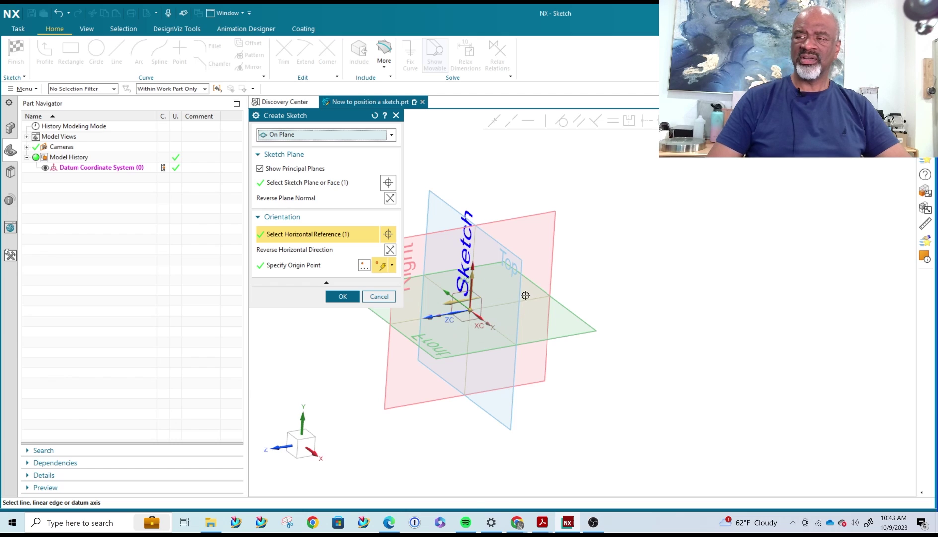
pyautogui.moveTo(528, 294); pyautogui.dragTo(568, 284, button='middle')
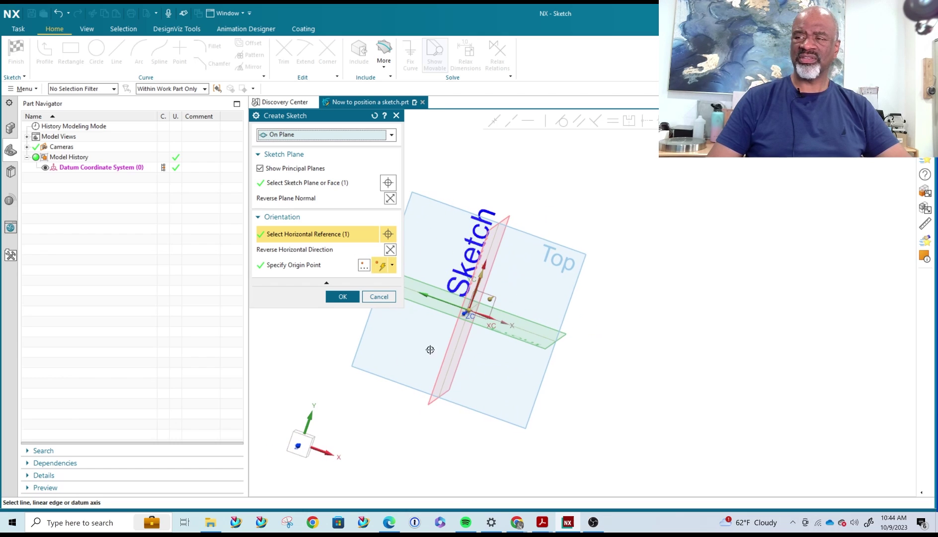
pyautogui.click(512, 323)
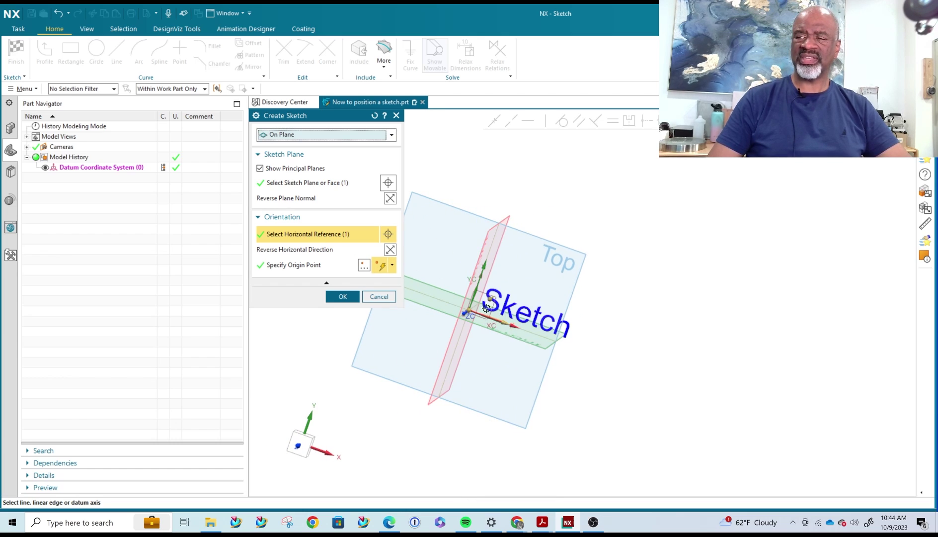
pyautogui.moveTo(720, 389)
pyautogui.mouseDown(button='middle')
pyautogui.moveTo(704, 367)
pyautogui.moveTo(721, 386)
pyautogui.moveTo(704, 396)
pyautogui.moveTo(719, 390)
pyautogui.mouseUp(button='middle')
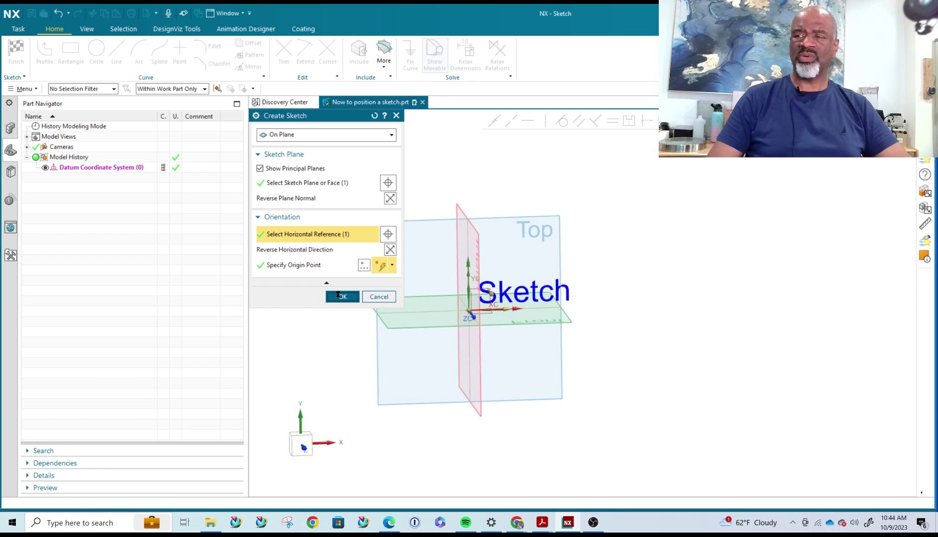
pyautogui.click(334, 295)
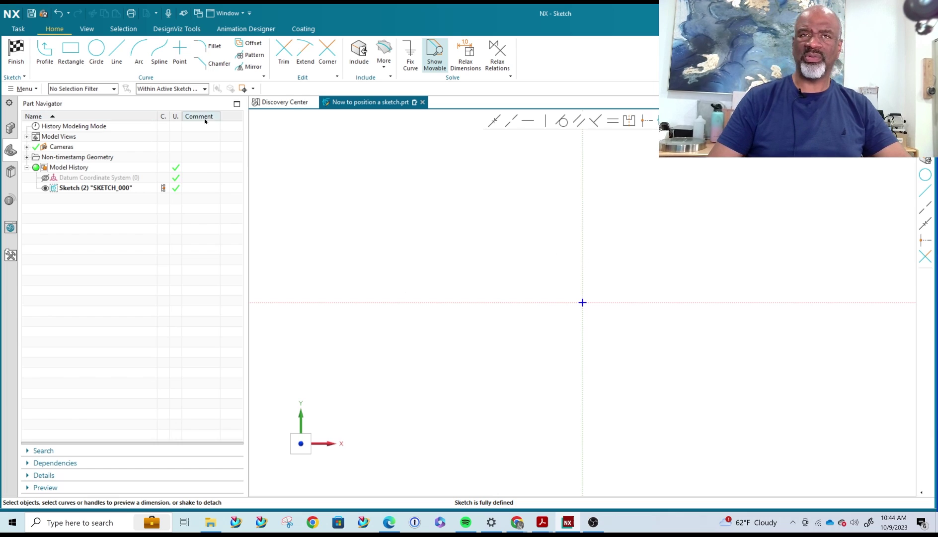
# - Sketch a roughly 3.05 × 0.8 rectangle above the origin, then finish SKETCH_000
pyautogui.click(71, 52)
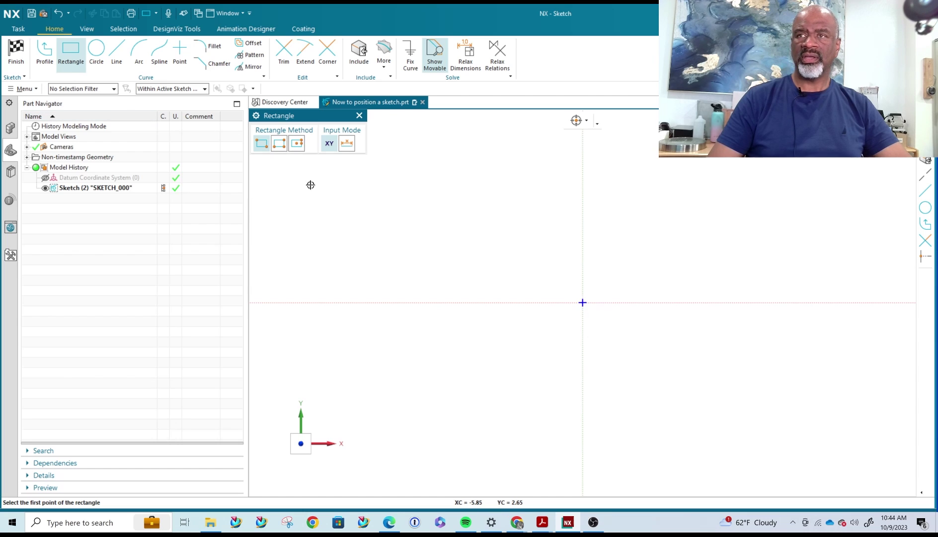
pyautogui.click(515, 286)
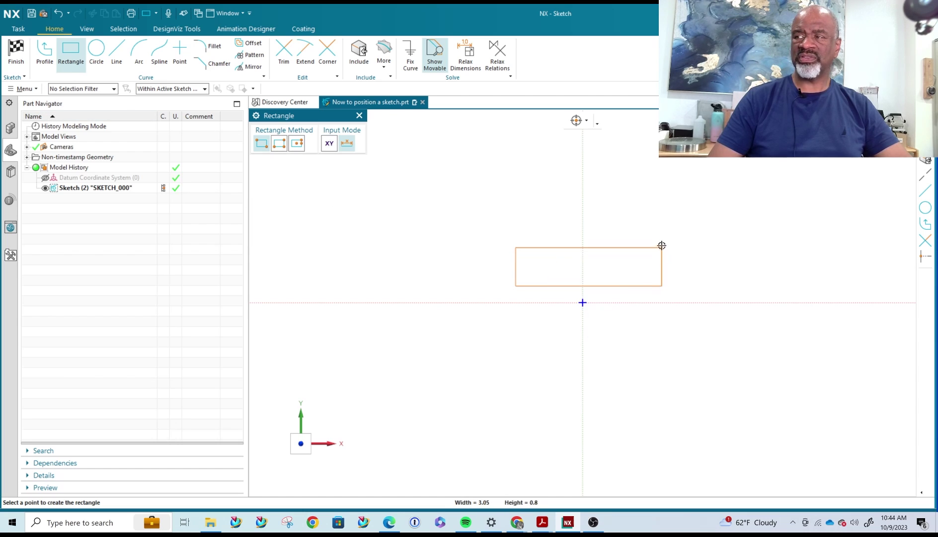
pyautogui.click(652, 241)
pyautogui.click(16, 51)
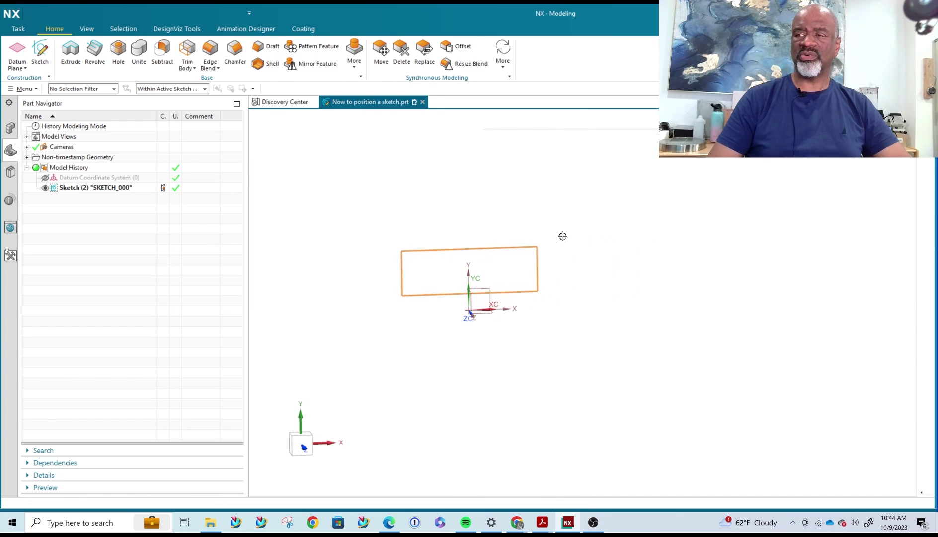
pyautogui.moveTo(582, 260)
pyautogui.mouseDown(button='middle')
pyautogui.moveTo(543, 260)
pyautogui.moveTo(556, 269)
pyautogui.mouseUp(button='middle')
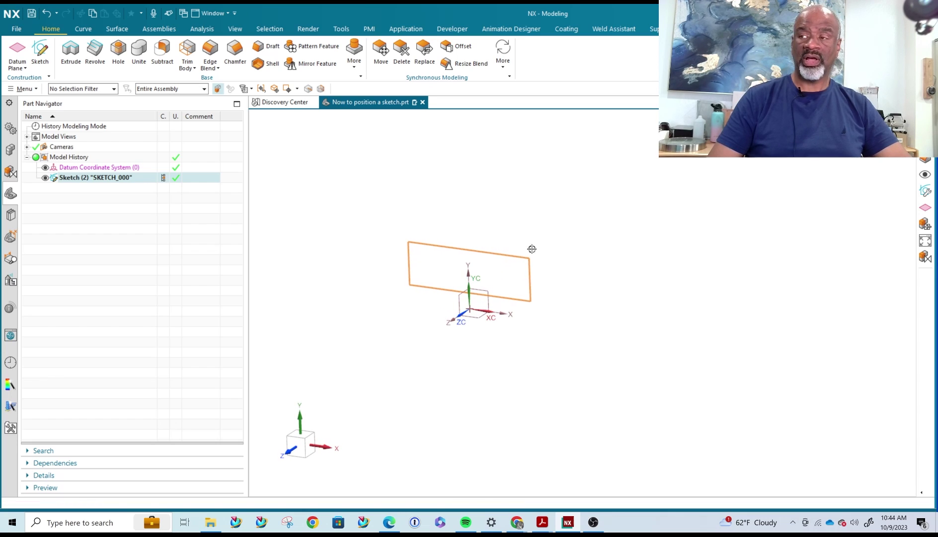
pyautogui.scroll(3, 507, 235)
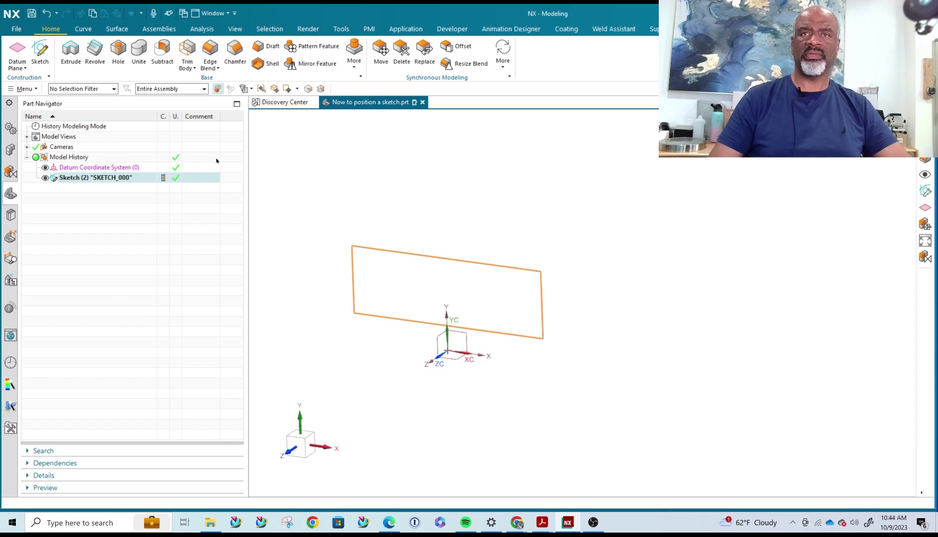
pyautogui.press('Escape')
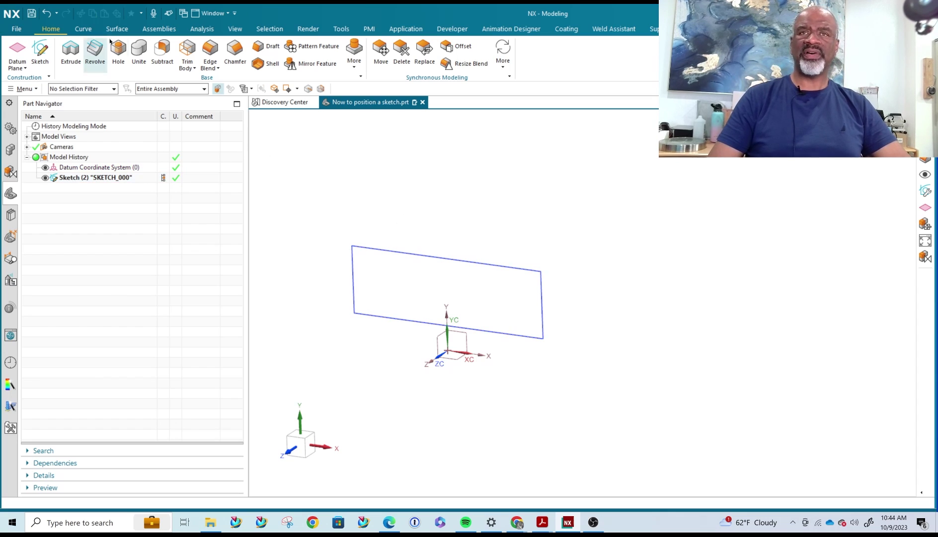
# - Extrude the sketched rectangle to a 10 in end distance
pyautogui.click(67, 48)
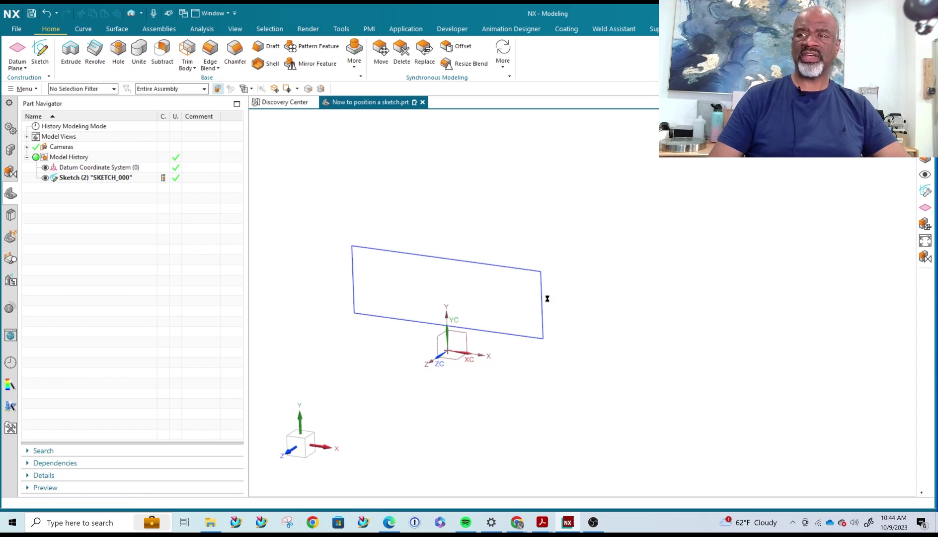
pyautogui.click(501, 268)
pyautogui.scroll(-6, 622, 302)
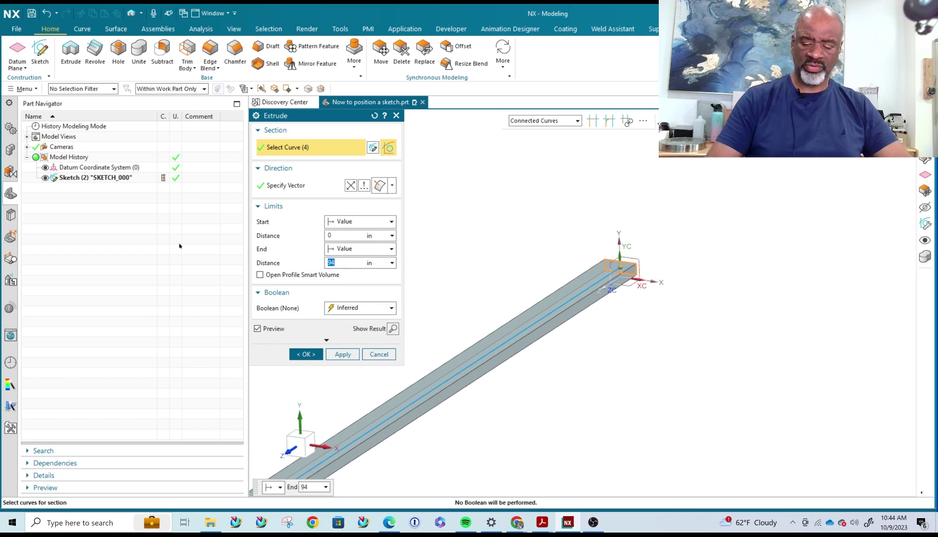
pyautogui.press('Return')
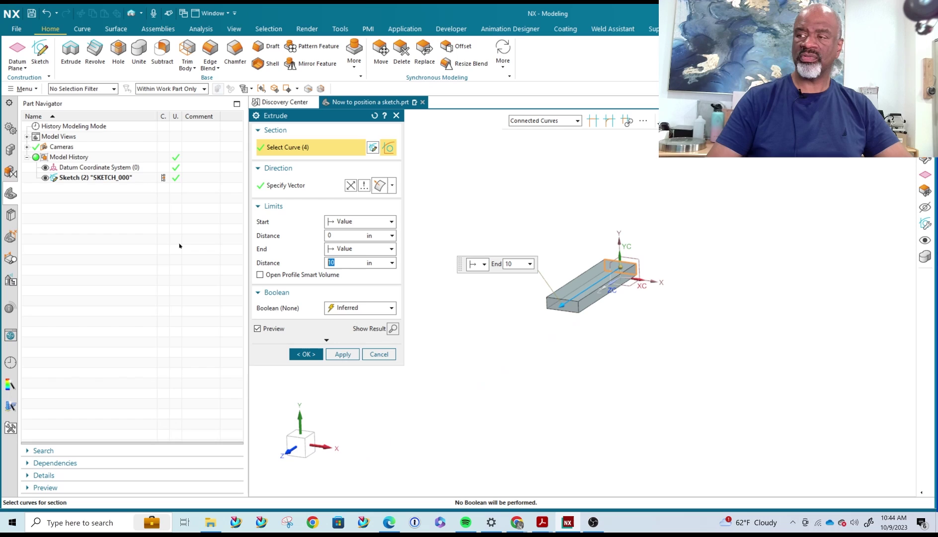
pyautogui.click(304, 353)
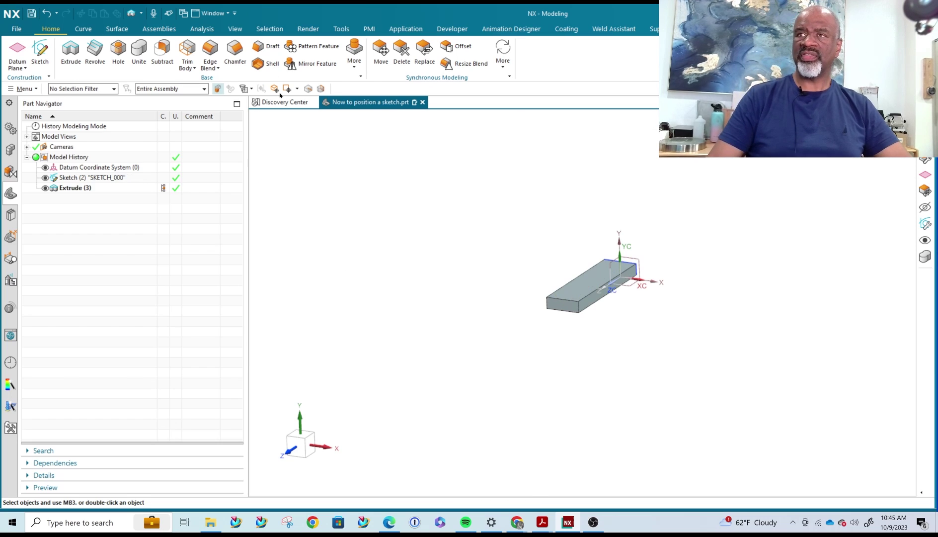
pyautogui.click(238, 50)
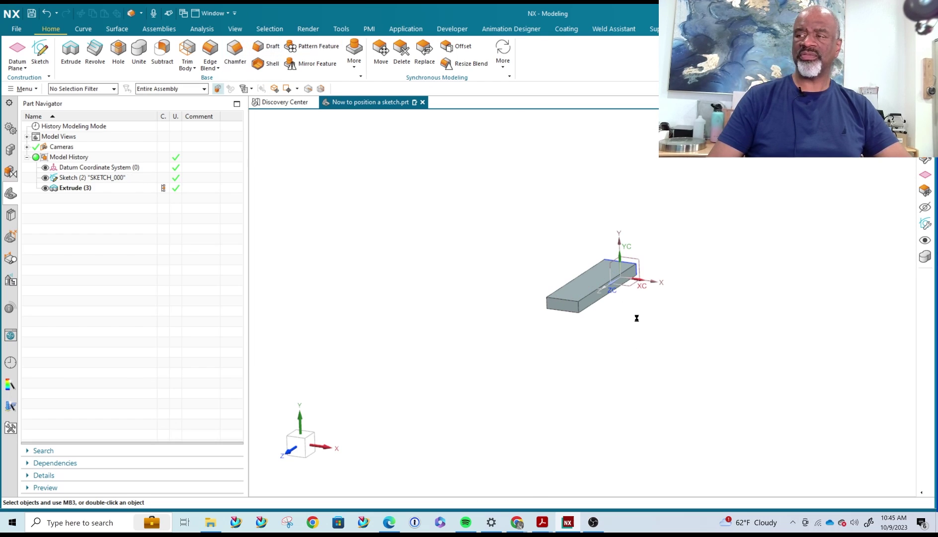
pyautogui.scroll(5, 540, 279)
pyautogui.click(580, 320)
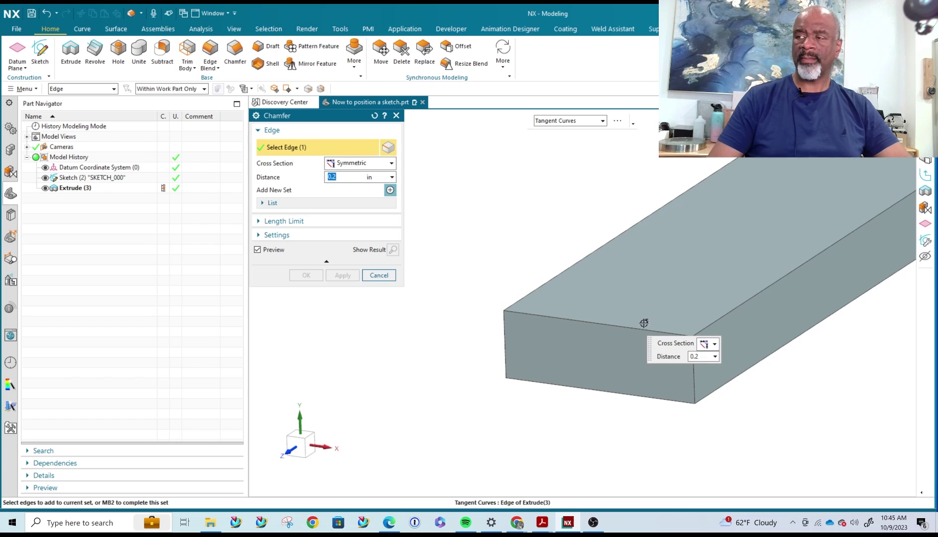
pyautogui.moveTo(602, 338); pyautogui.dragTo(599, 366)
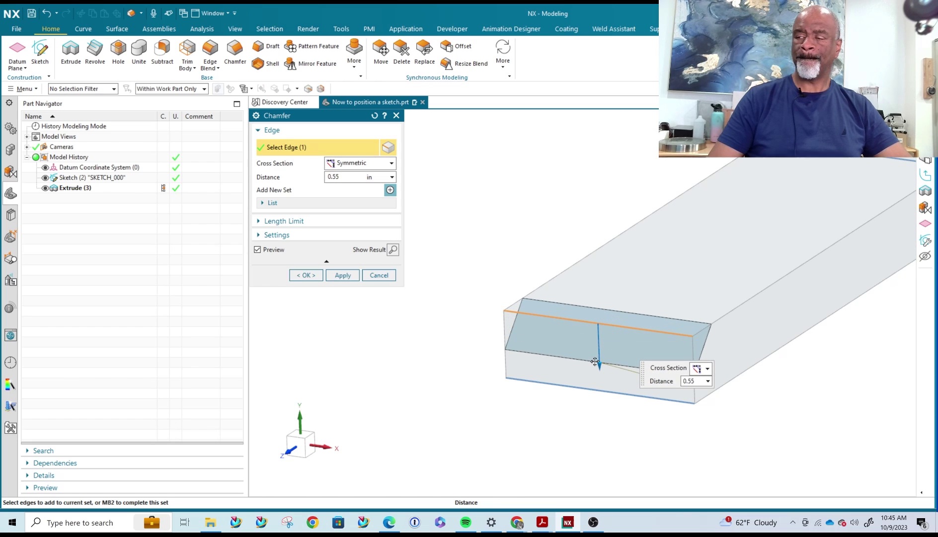
pyautogui.click(300, 272)
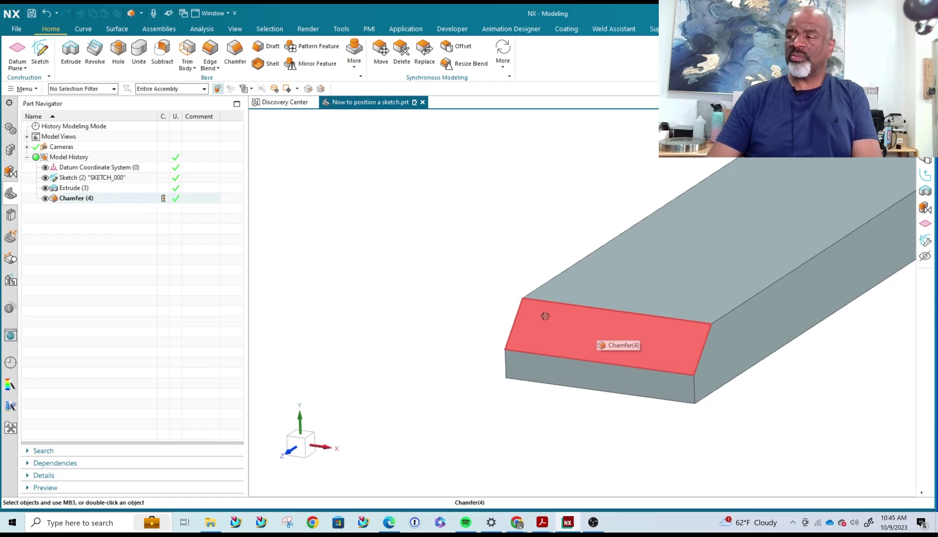
pyautogui.moveTo(351, 237); pyautogui.dragTo(296, 201, button='middle')
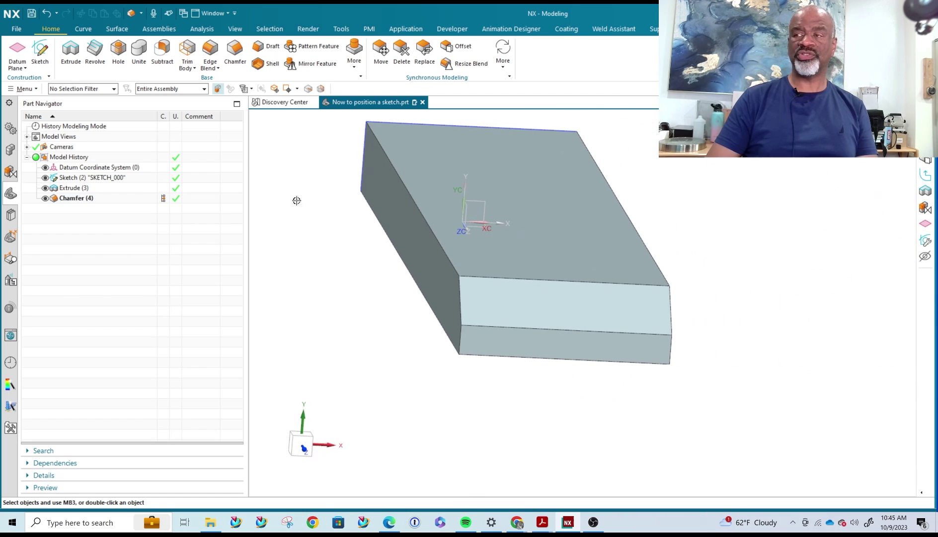
pyautogui.moveTo(751, 252)
pyautogui.mouseDown(button='middle')
pyautogui.moveTo(731, 245)
pyautogui.moveTo(765, 266)
pyautogui.mouseUp(button='middle')
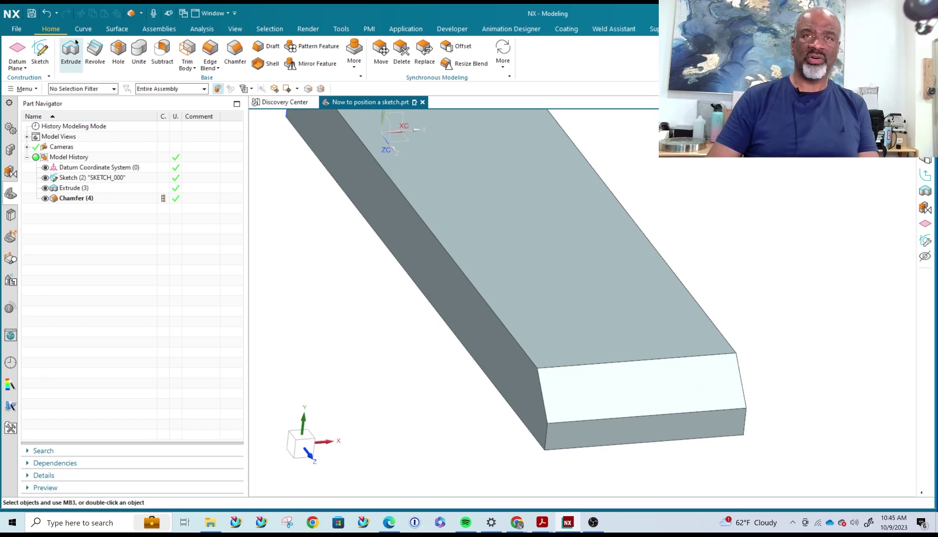
# - Create SKETCH_001 on the chamfered bar's flat end face and enter it
pyautogui.click(39, 50)
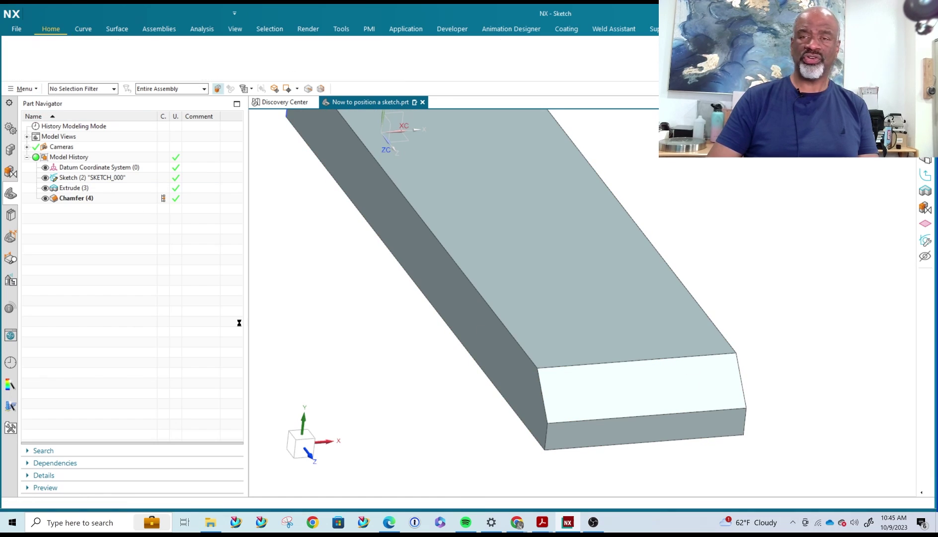
pyautogui.click(572, 377)
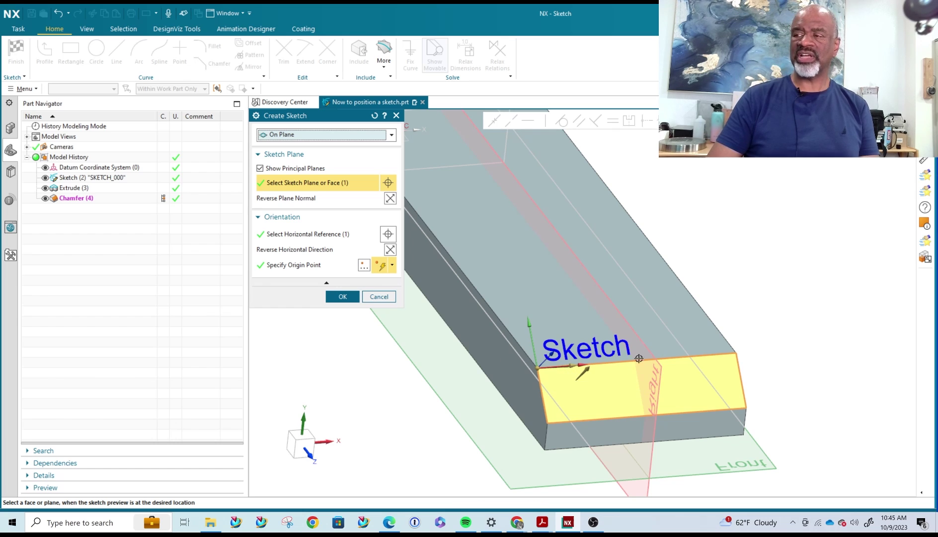
pyautogui.moveTo(702, 330); pyautogui.dragTo(704, 354, button='middle')
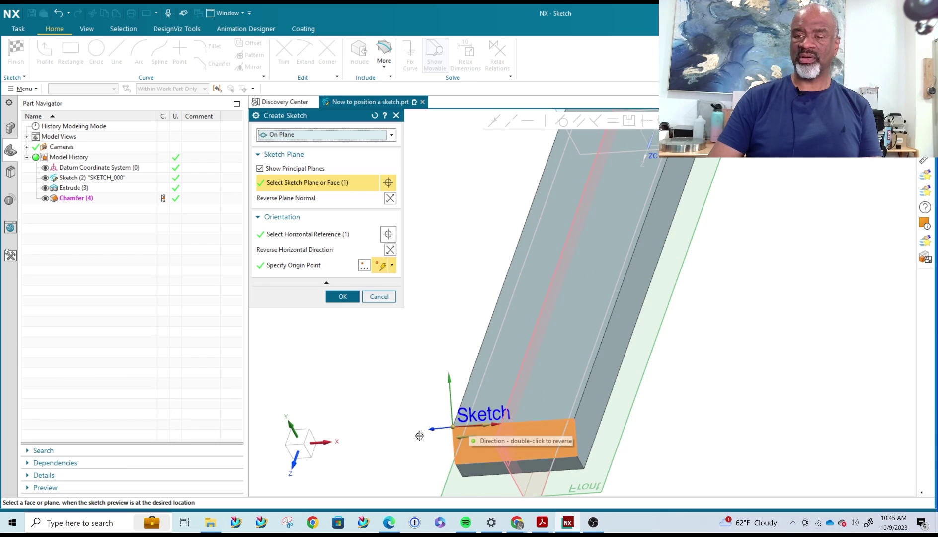
pyautogui.scroll(-3, 608, 426)
pyautogui.scroll(3, 640, 236)
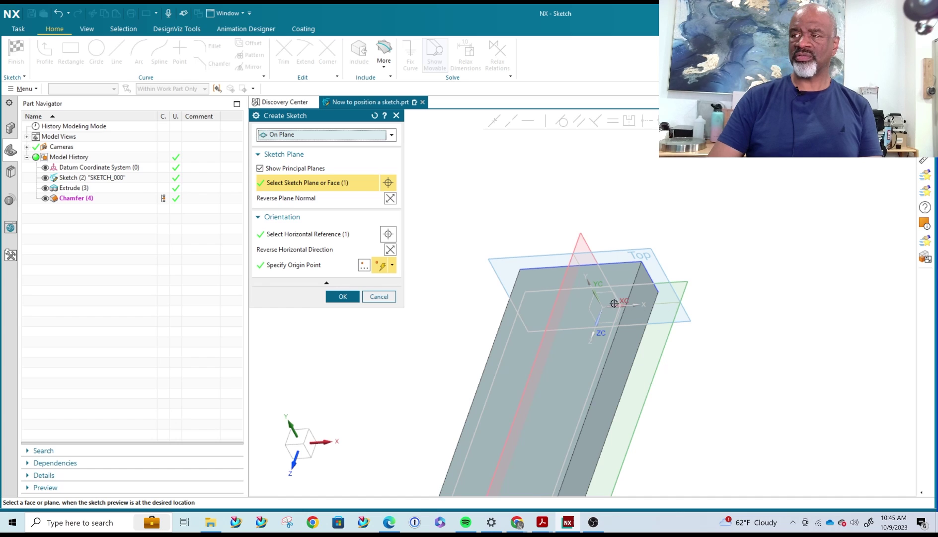
pyautogui.scroll(-5, 667, 245)
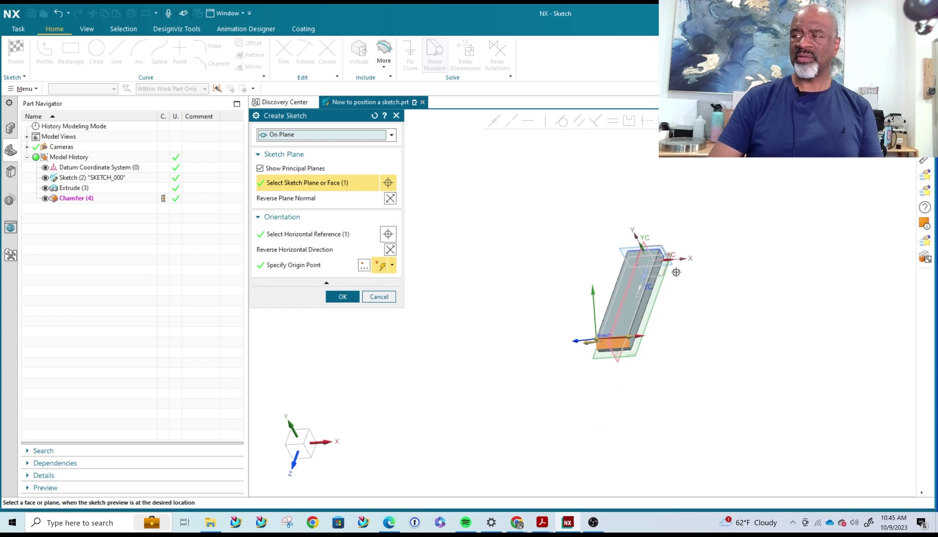
pyautogui.scroll(6, 666, 303)
pyautogui.scroll(-2, 630, 357)
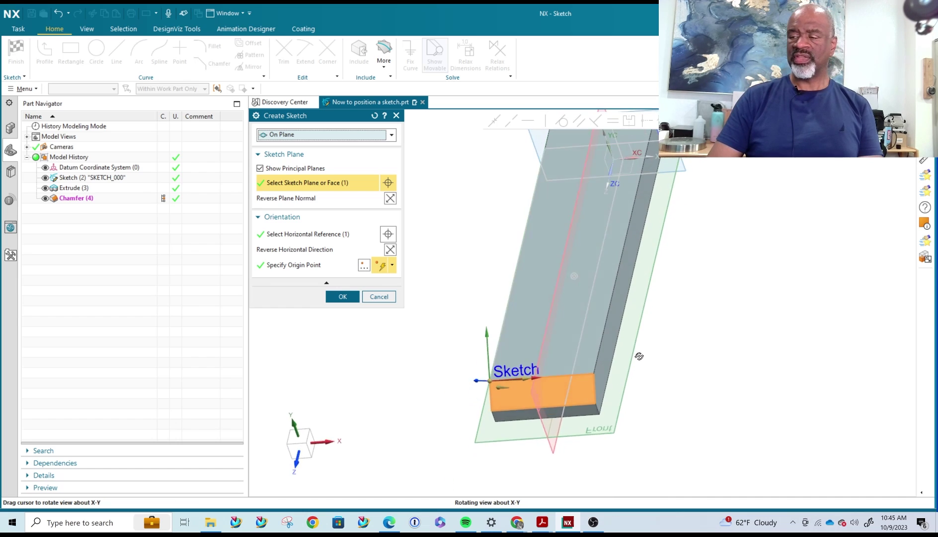
pyautogui.scroll(5, 465, 390)
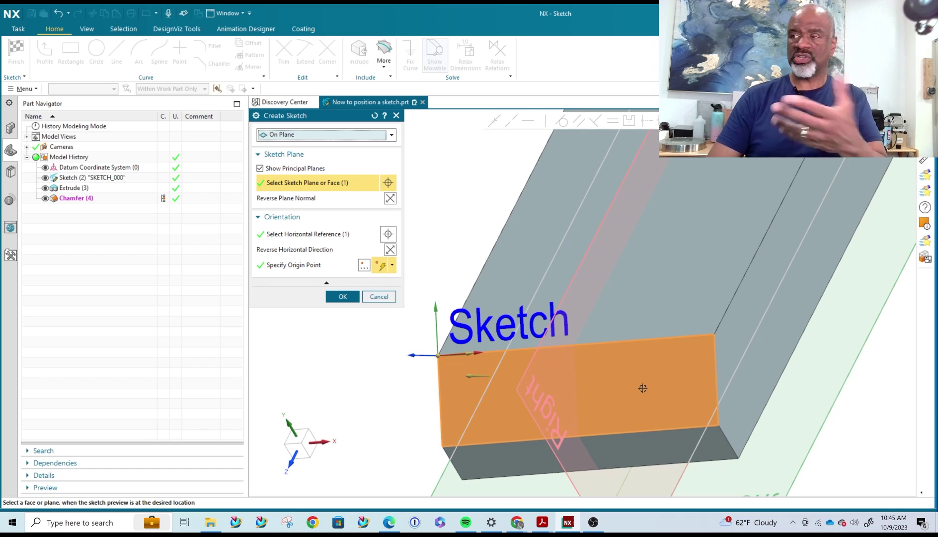
pyautogui.scroll(-1, 634, 279)
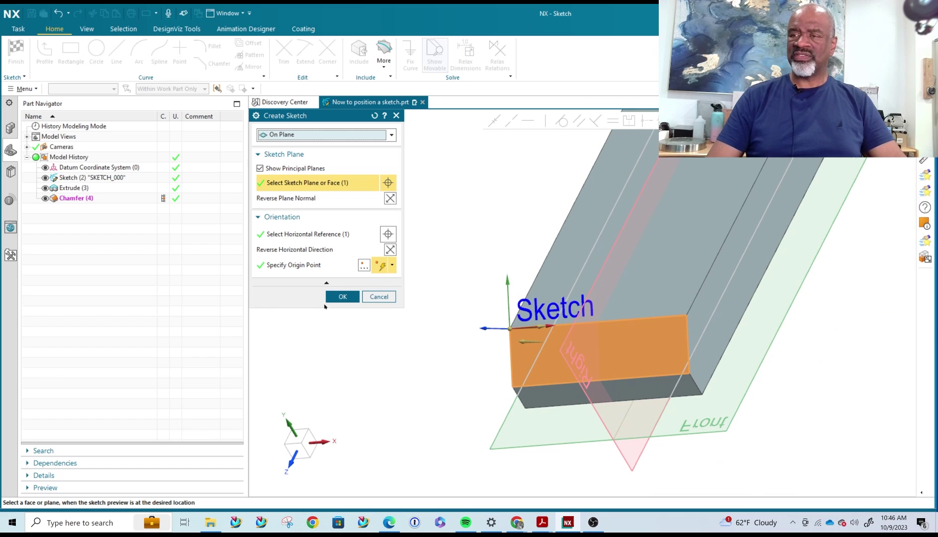
pyautogui.moveTo(619, 285); pyautogui.dragTo(646, 289, button='middle')
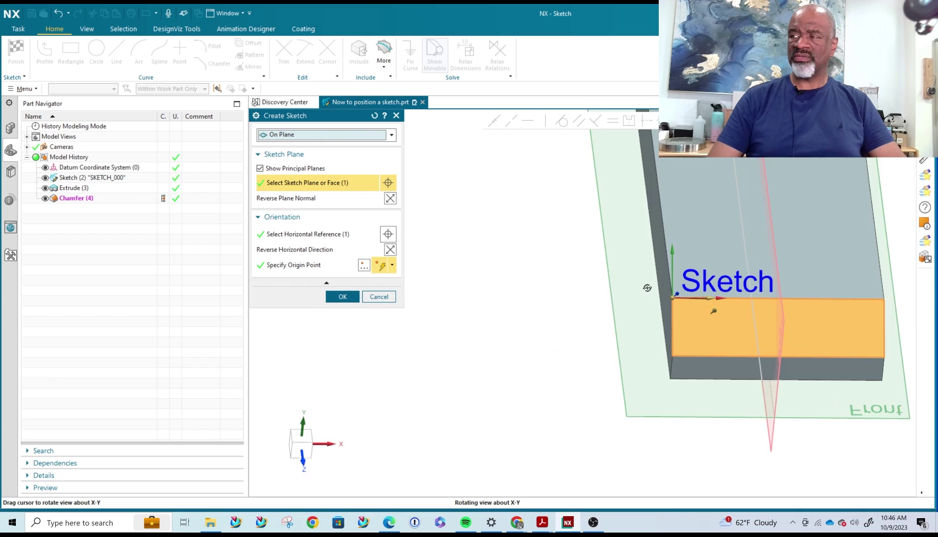
pyautogui.moveTo(648, 288); pyautogui.dragTo(367, 296, button='middle')
pyautogui.click(342, 297)
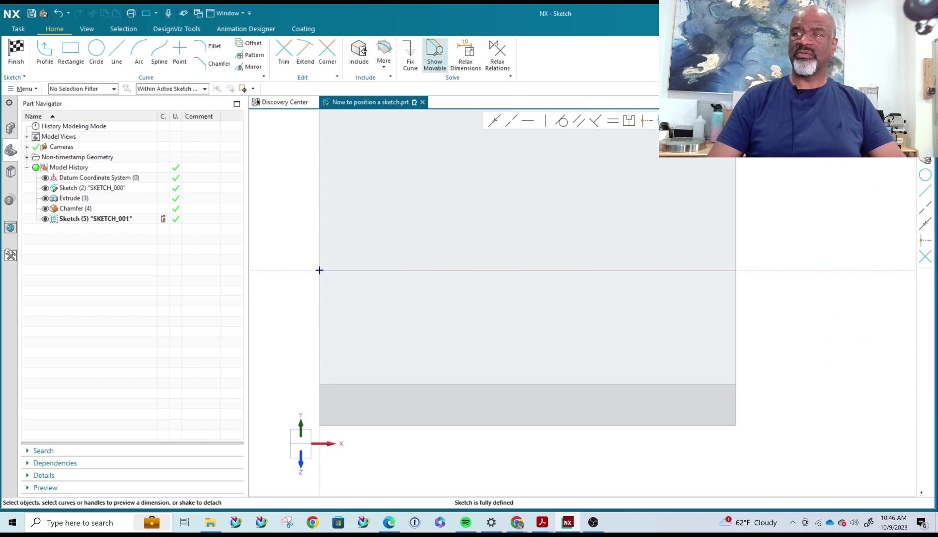
# - Draw a circle on the end-face sketch
pyautogui.click(96, 52)
pyautogui.click(468, 323)
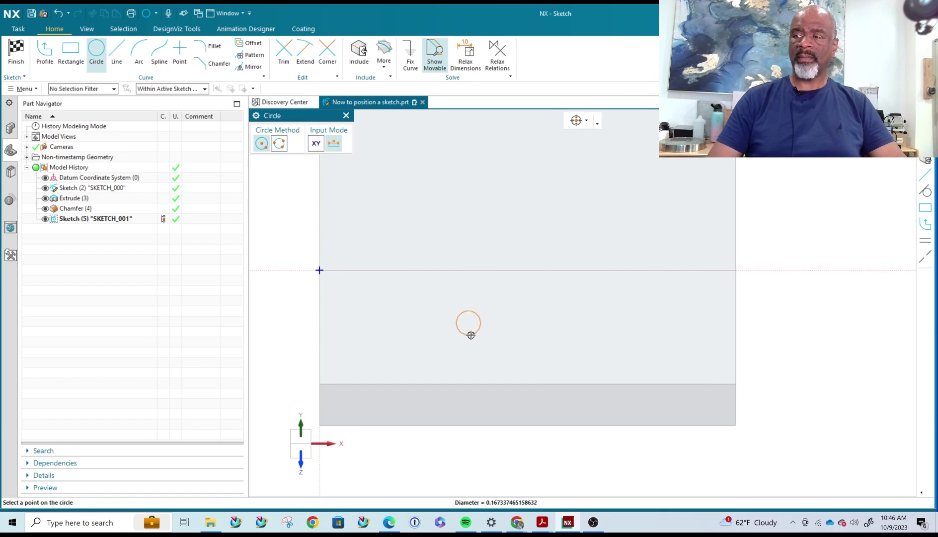
pyautogui.click(470, 347)
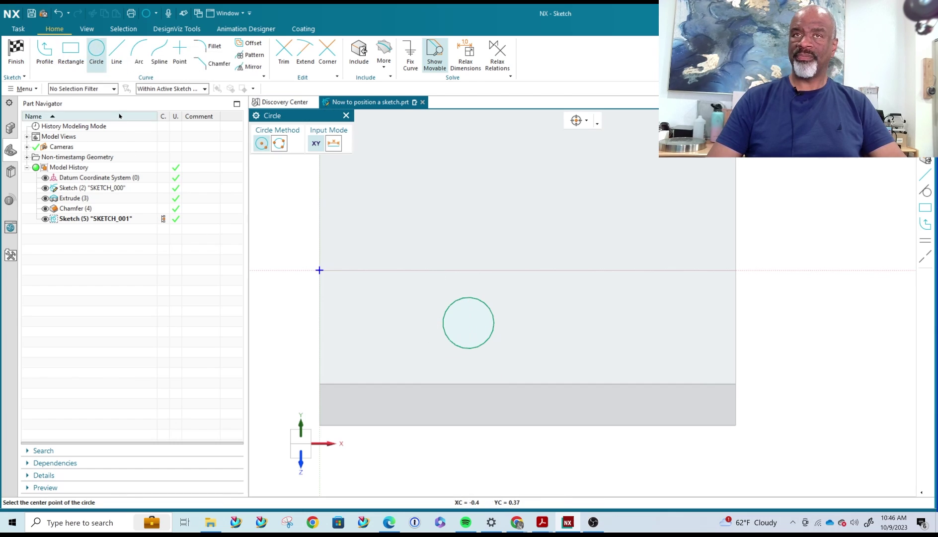
# - Draw a closed ten-vertex five-pointed star profile overlapping the circle
pyautogui.click(70, 51)
pyautogui.click(51, 51)
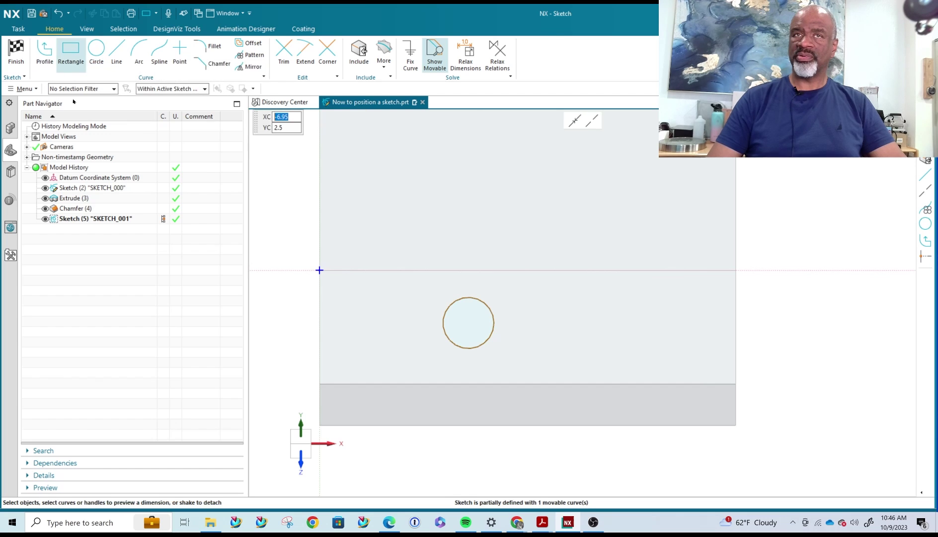
pyautogui.scroll(4, 512, 340)
pyautogui.click(373, 259)
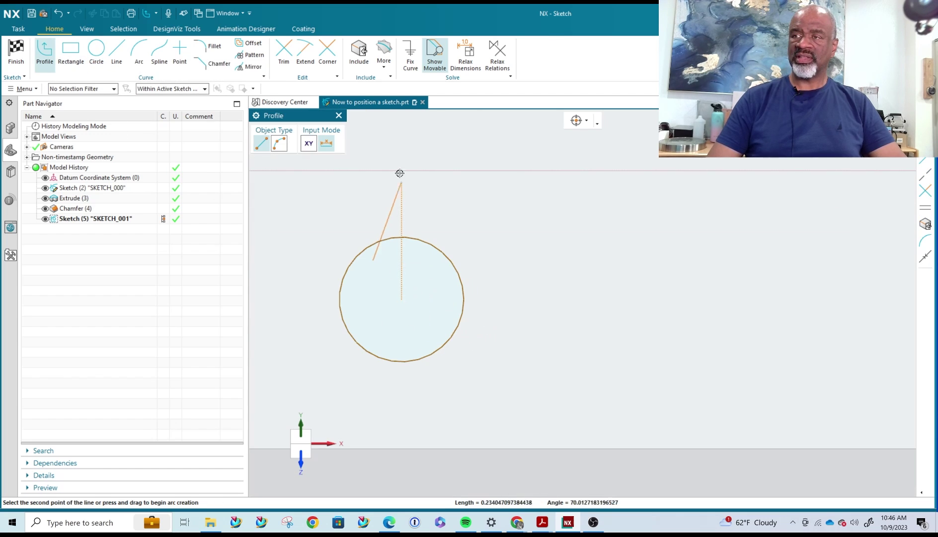
pyautogui.click(402, 130)
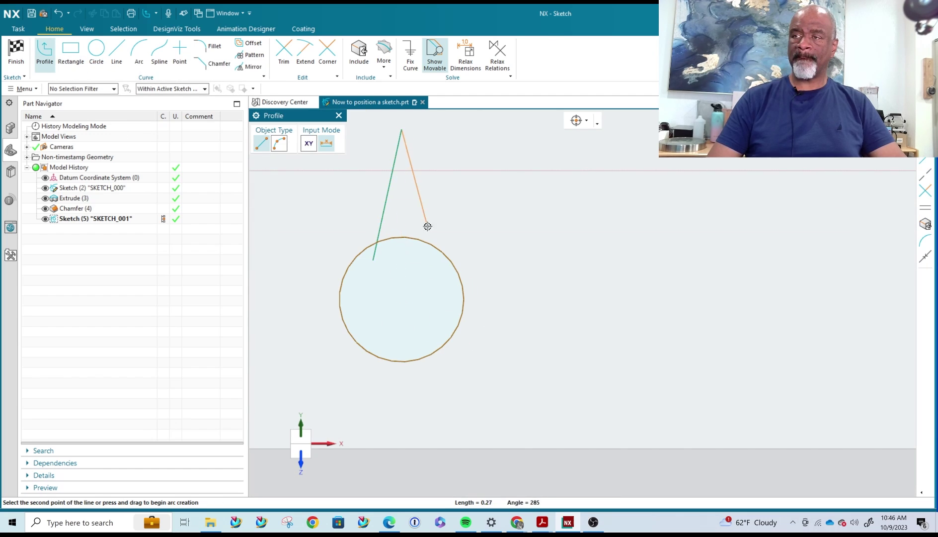
pyautogui.click(434, 260)
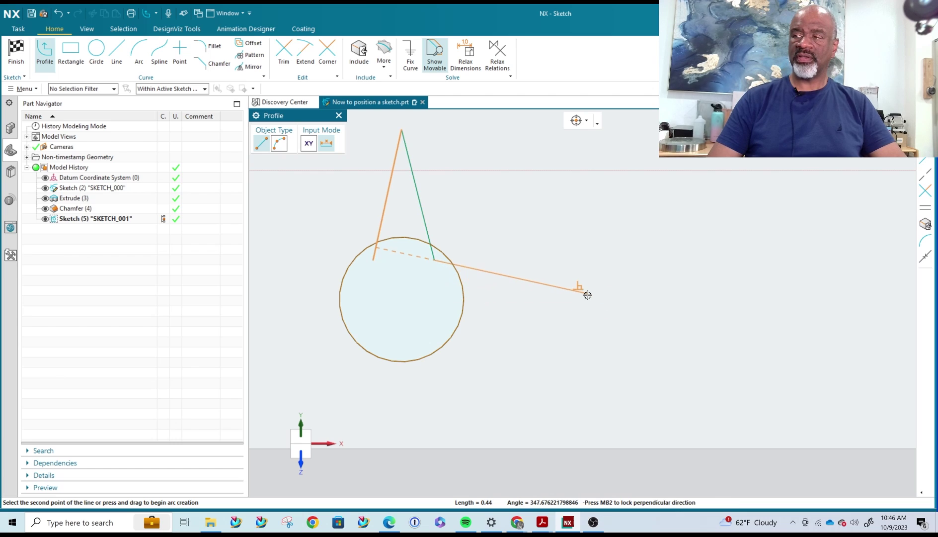
pyautogui.click(532, 299)
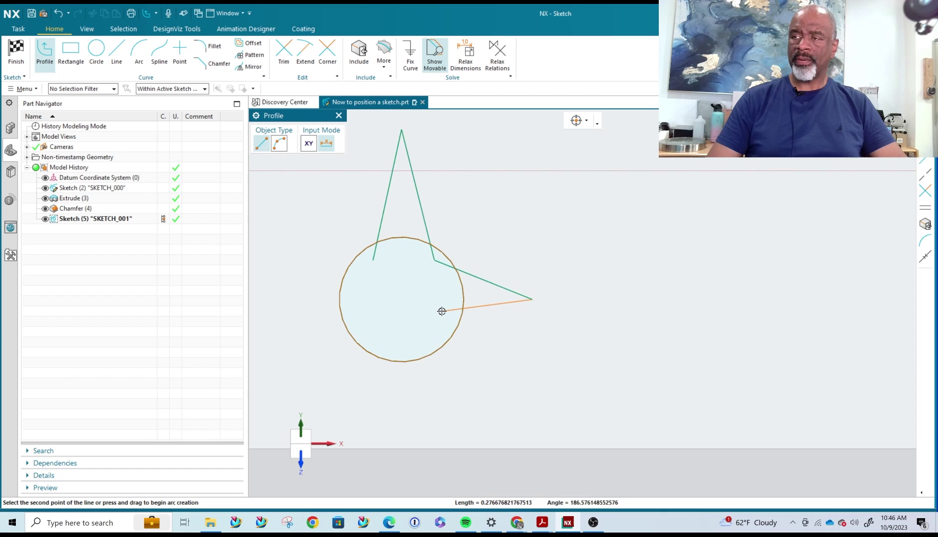
pyautogui.click(458, 426)
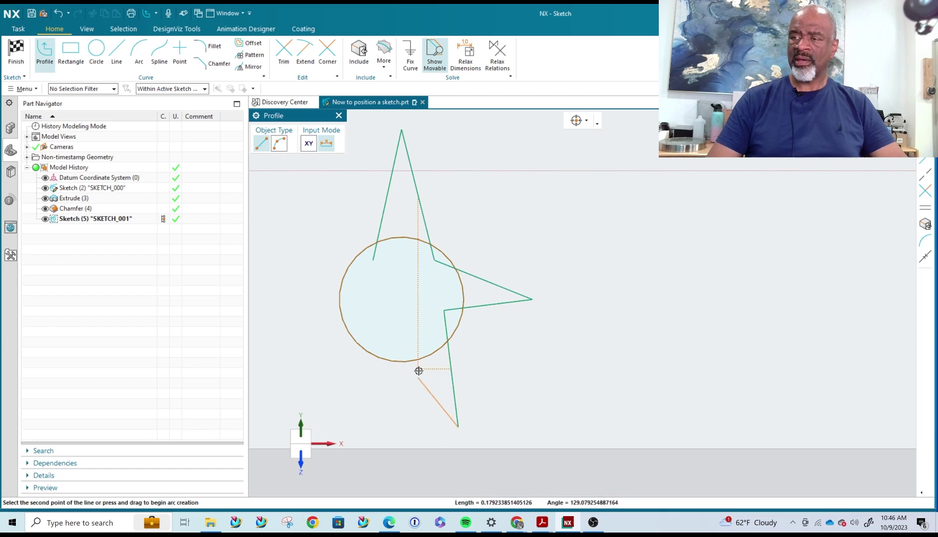
pyautogui.click(404, 329)
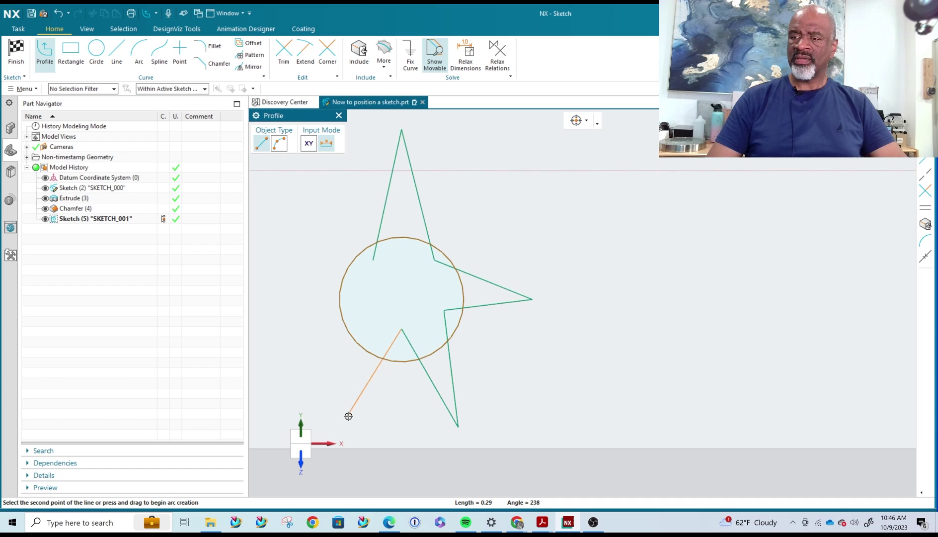
pyautogui.click(352, 426)
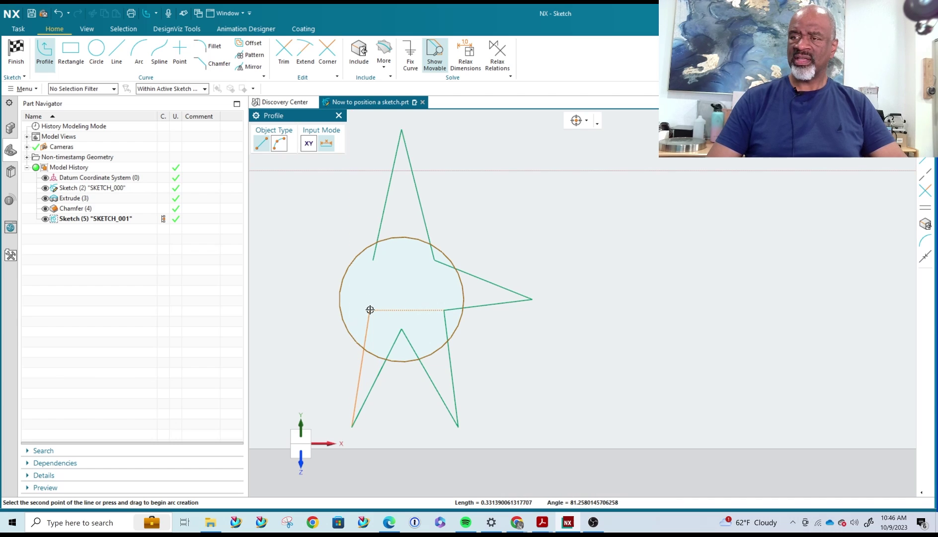
pyautogui.click(369, 309)
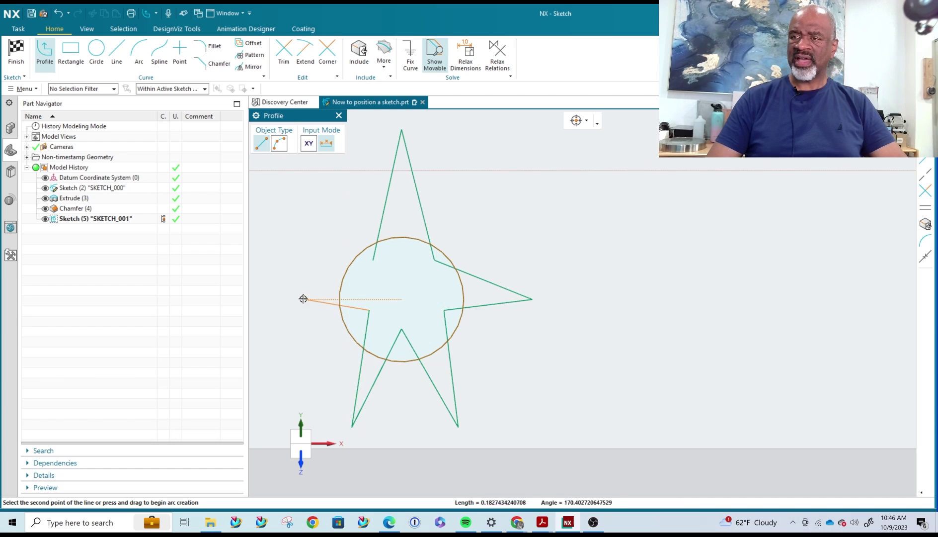
pyautogui.click(285, 279)
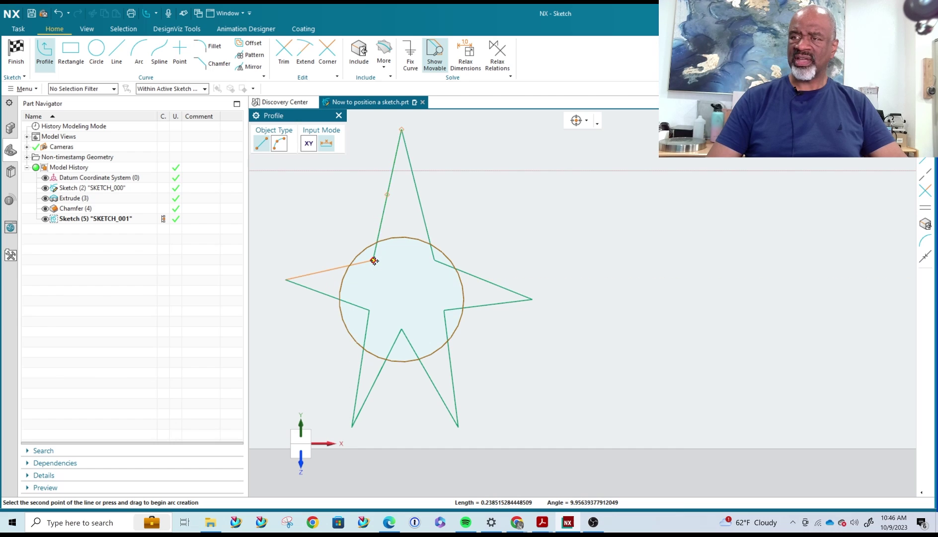
pyautogui.click(373, 259)
# - Trim the remaining circle arcs between the star arms, leaving only the star
pyautogui.press('Escape')
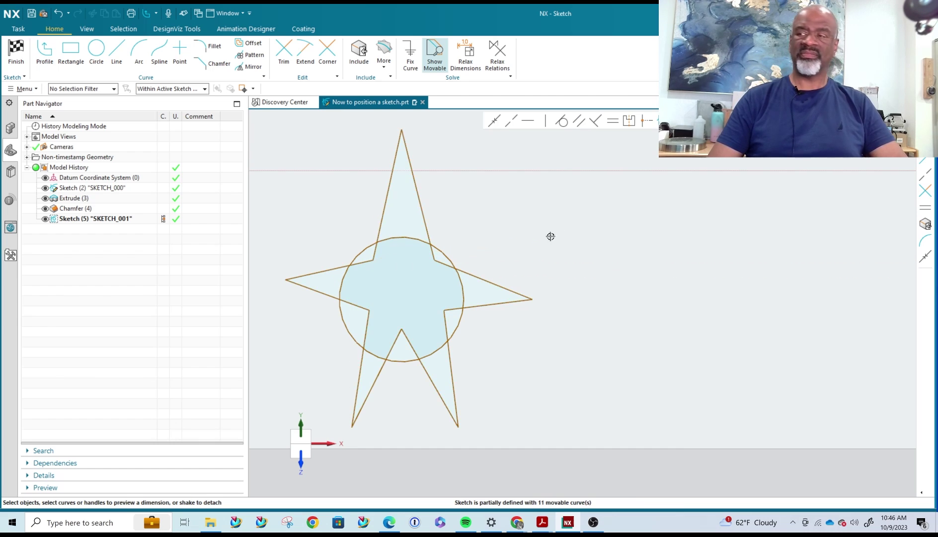
pyautogui.scroll(-5, 520, 254)
pyautogui.moveTo(610, 306)
pyautogui.mouseDown(button='middle')
pyautogui.moveTo(641, 246)
pyautogui.moveTo(616, 272)
pyautogui.mouseUp(button='middle')
pyautogui.moveTo(519, 204); pyautogui.dragTo(509, 215, button='middle')
pyautogui.scroll(2, 505, 218)
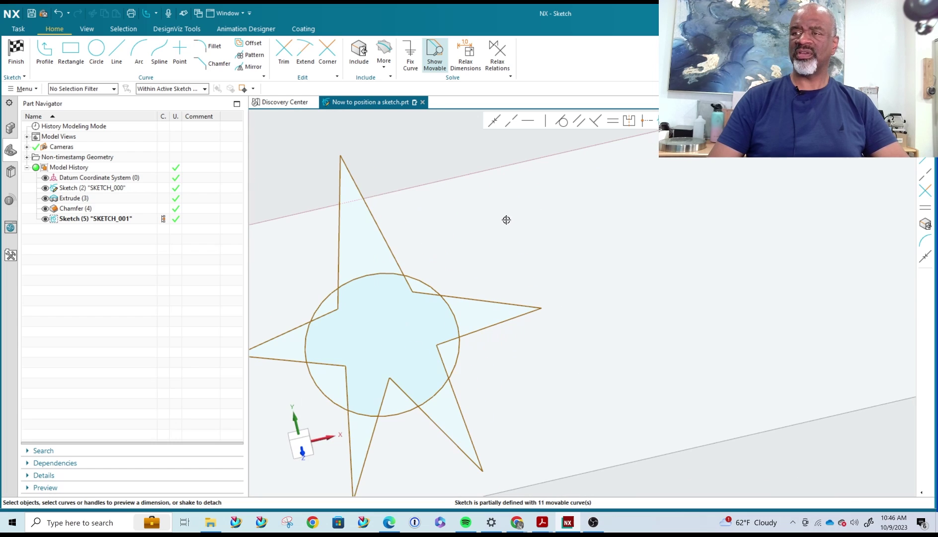
pyautogui.scroll(-1, 505, 218)
pyautogui.click(279, 64)
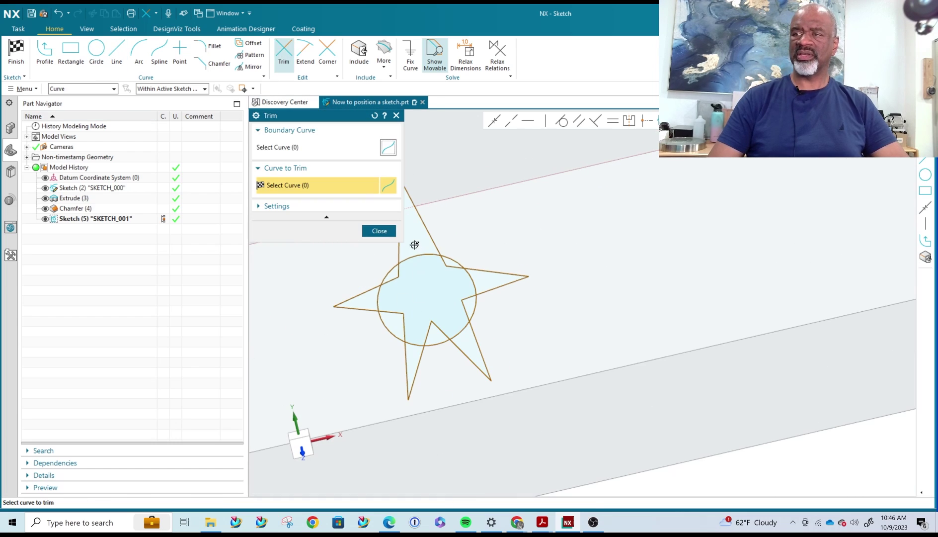
pyautogui.click(465, 282)
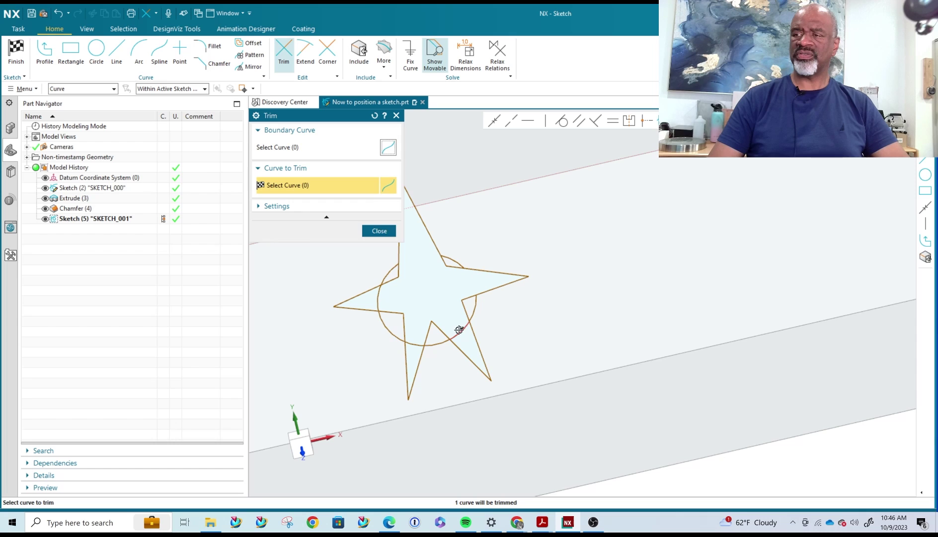
pyautogui.click(391, 326)
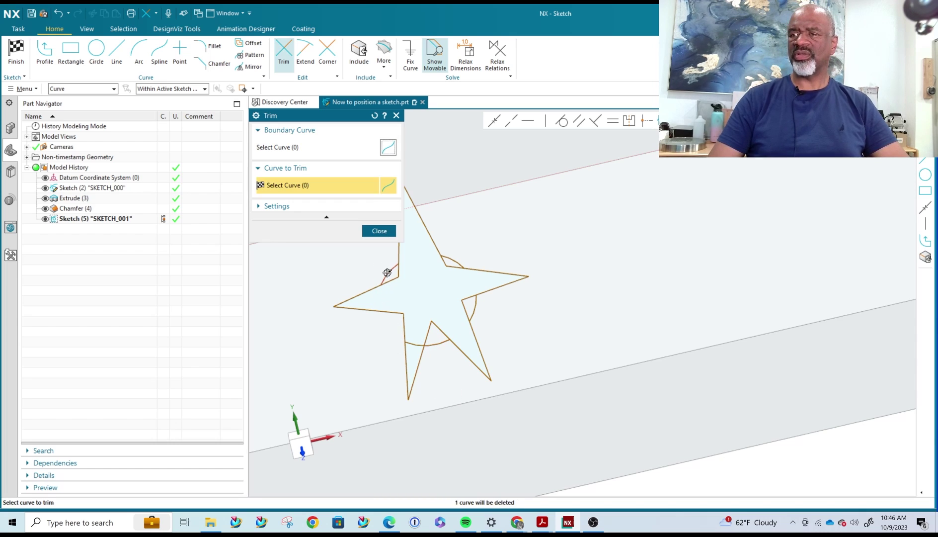
pyautogui.click(476, 312)
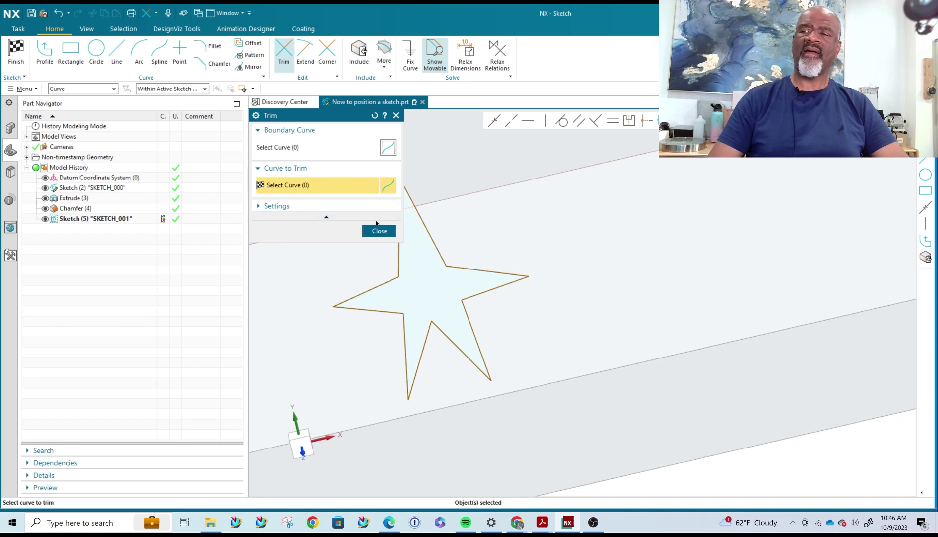
pyautogui.click(379, 230)
pyautogui.moveTo(264, 188)
pyautogui.mouseDown(button='middle')
pyautogui.moveTo(440, 255)
pyautogui.moveTo(477, 233)
pyautogui.moveTo(522, 235)
pyautogui.mouseUp(button='middle')
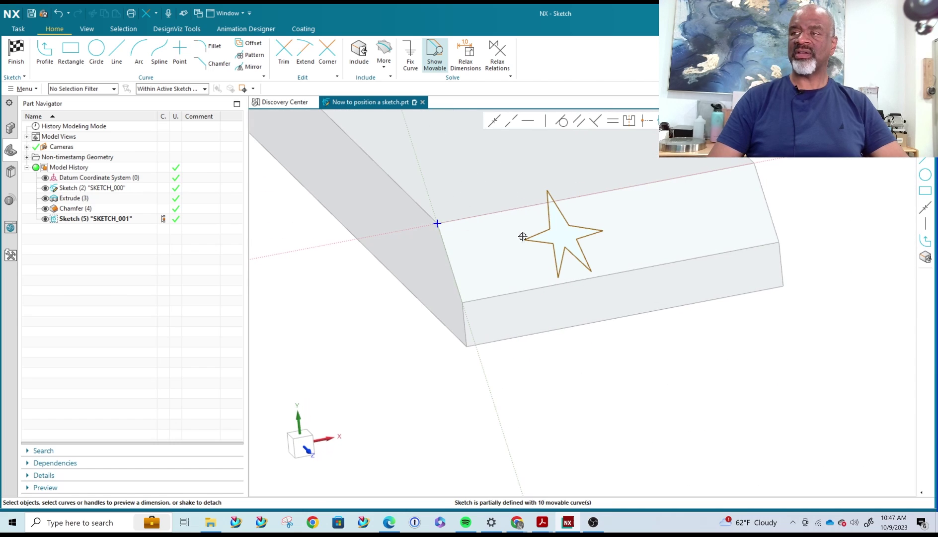
# - Finish the sketch and extrude the star 0.125 in with Boolean Unite onto the bar
pyautogui.click(16, 50)
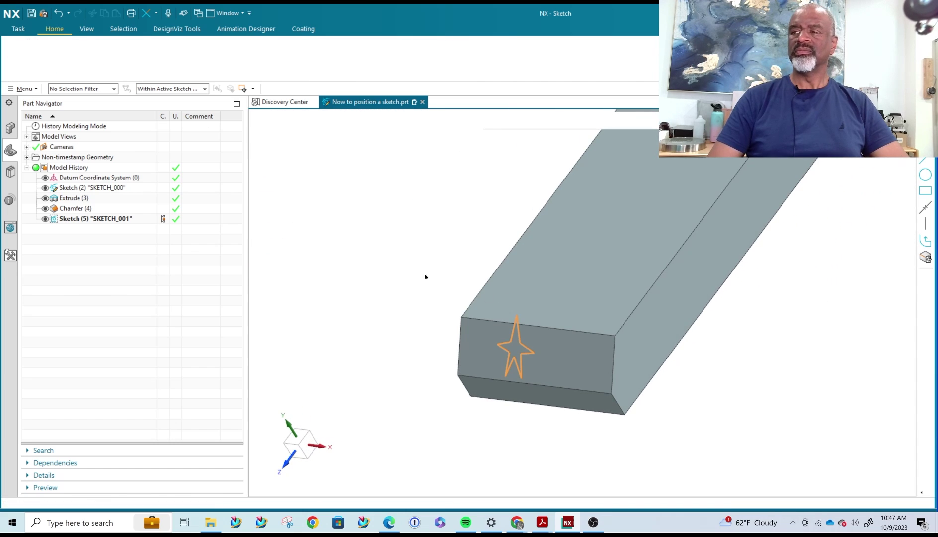
pyautogui.moveTo(485, 226); pyautogui.dragTo(447, 226, button='middle')
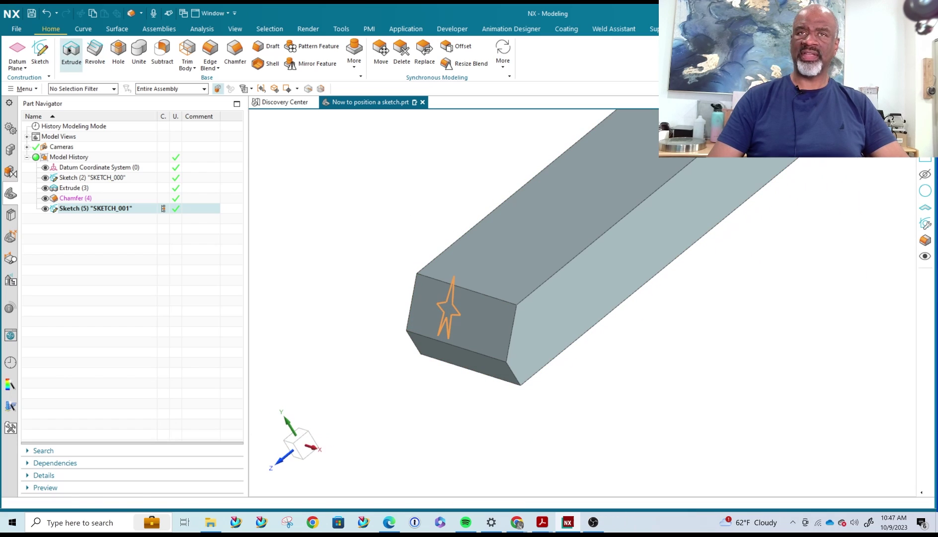
pyautogui.click(70, 55)
pyautogui.scroll(-4, 671, 368)
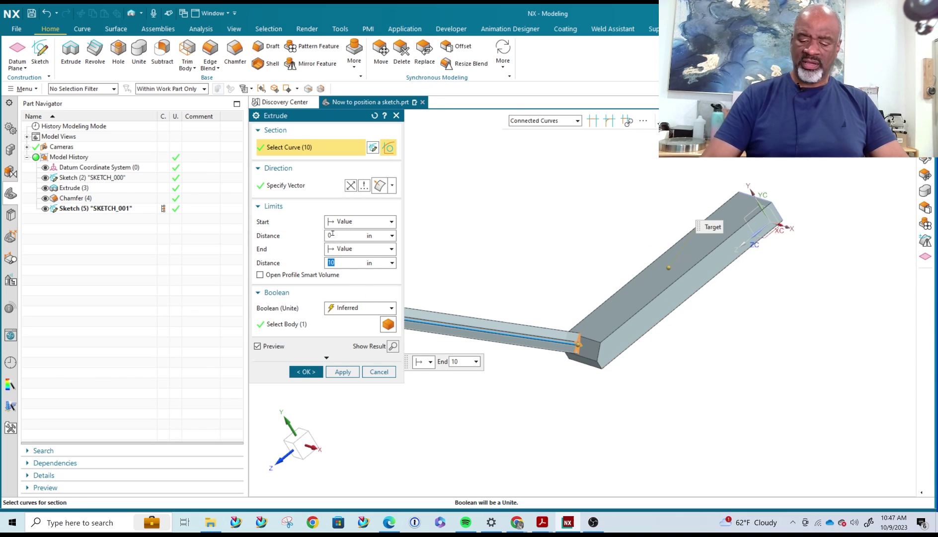
pyautogui.click(368, 309)
pyautogui.click(346, 330)
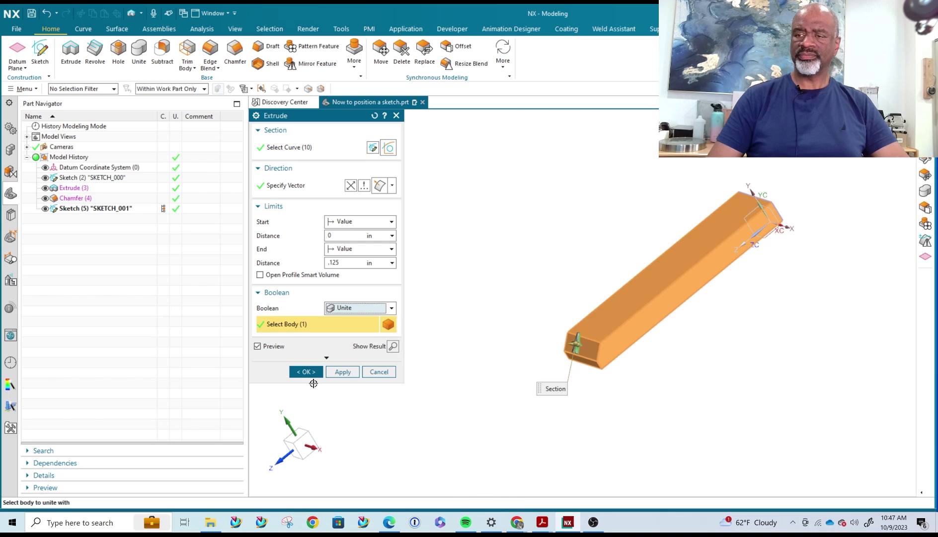
pyautogui.click(306, 372)
pyautogui.scroll(3, 571, 287)
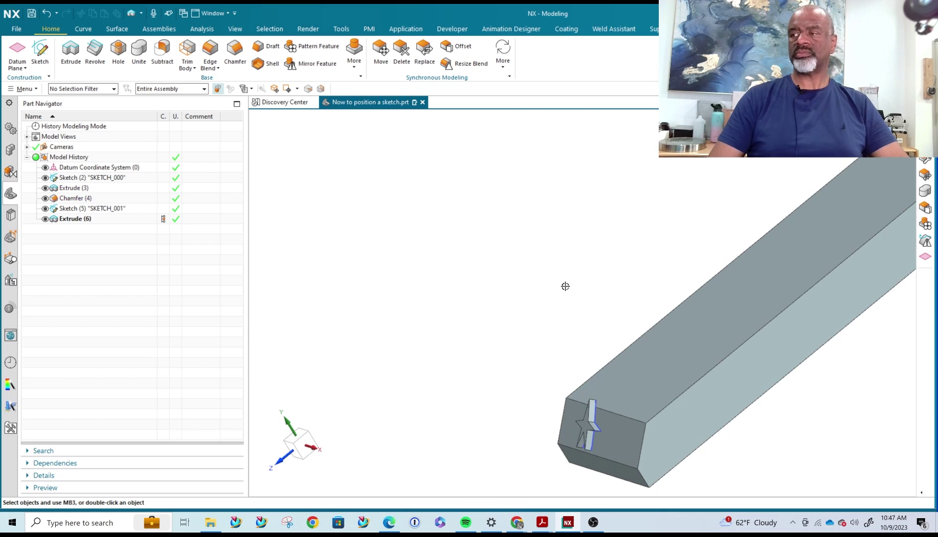
pyautogui.keyDown('shift'); pyautogui.moveTo(564, 285); pyautogui.dragTo(390, 209, button='middle'); pyautogui.keyUp('shift')
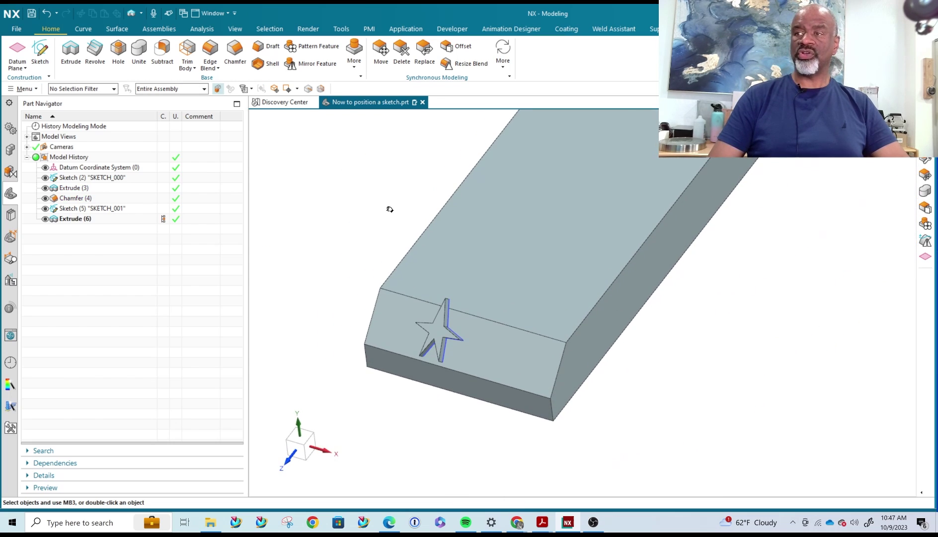
# - Start an extrusion with the Single Curve rule, sketching SKETCH_002 on the star end face
pyautogui.click(70, 54)
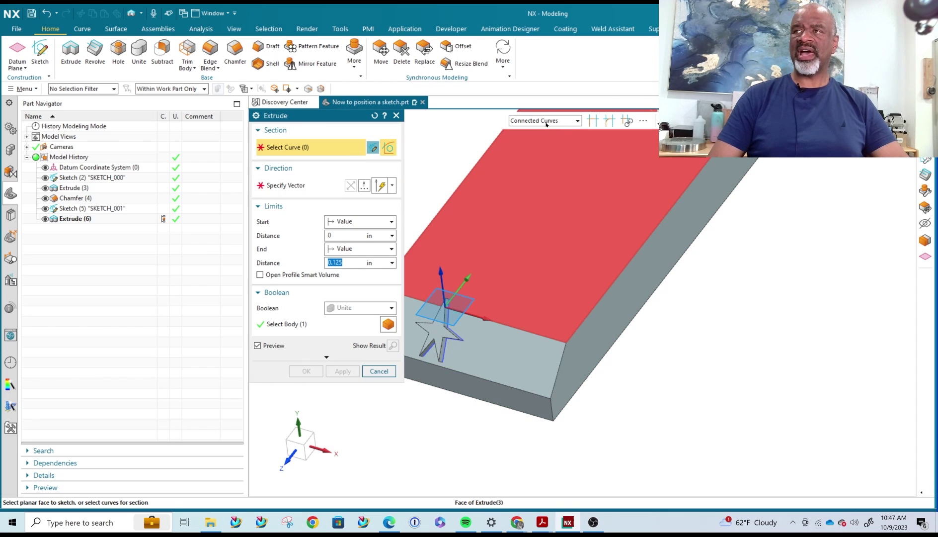
pyautogui.click(546, 124)
pyautogui.click(532, 133)
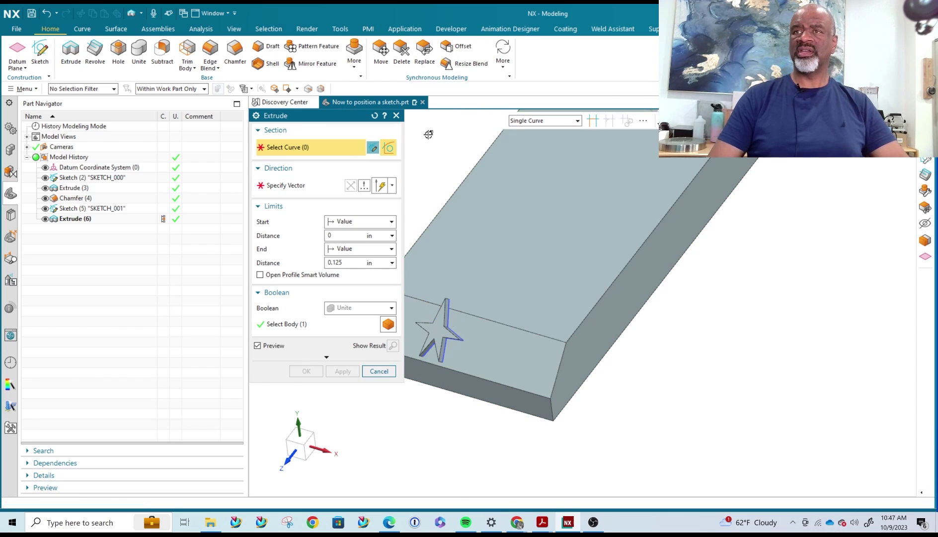
pyautogui.click(514, 353)
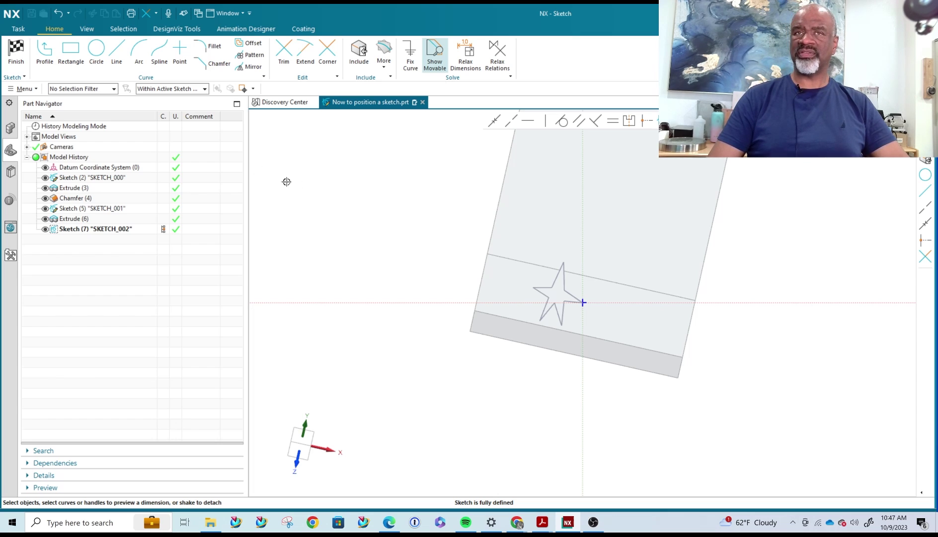
# - Browse the Sketch options, Insert menu and Edit Parameters, cancel, then reopen the sketch options
pyautogui.click(24, 78)
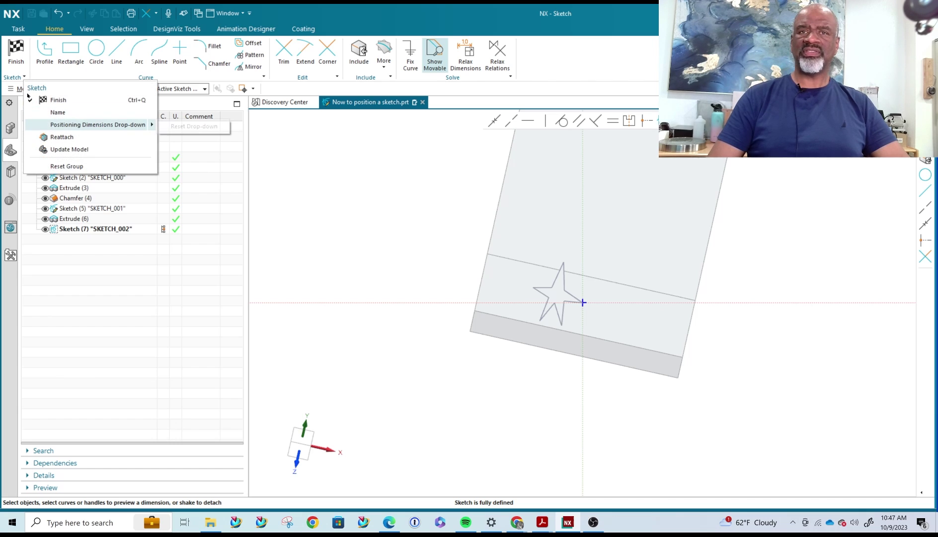
pyautogui.click(312, 140)
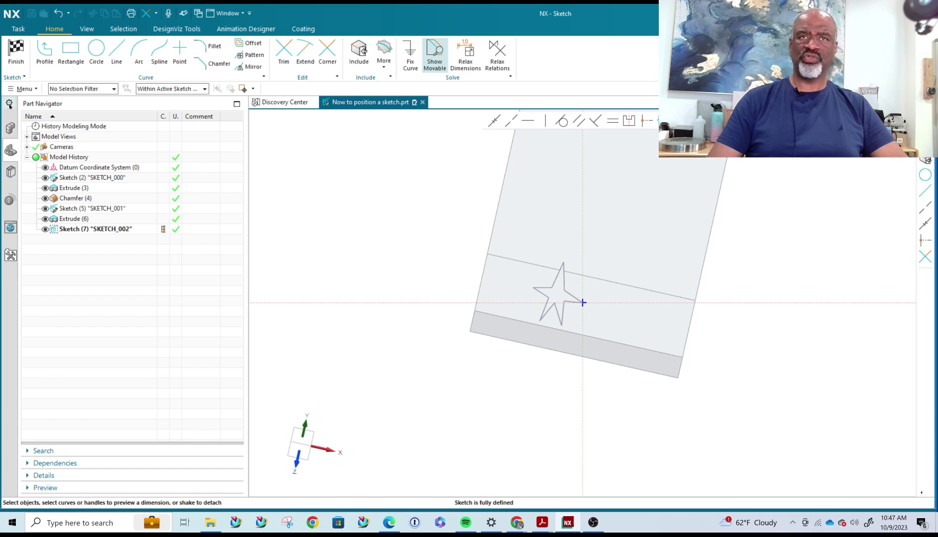
pyautogui.click(23, 88)
pyautogui.moveTo(34, 139)
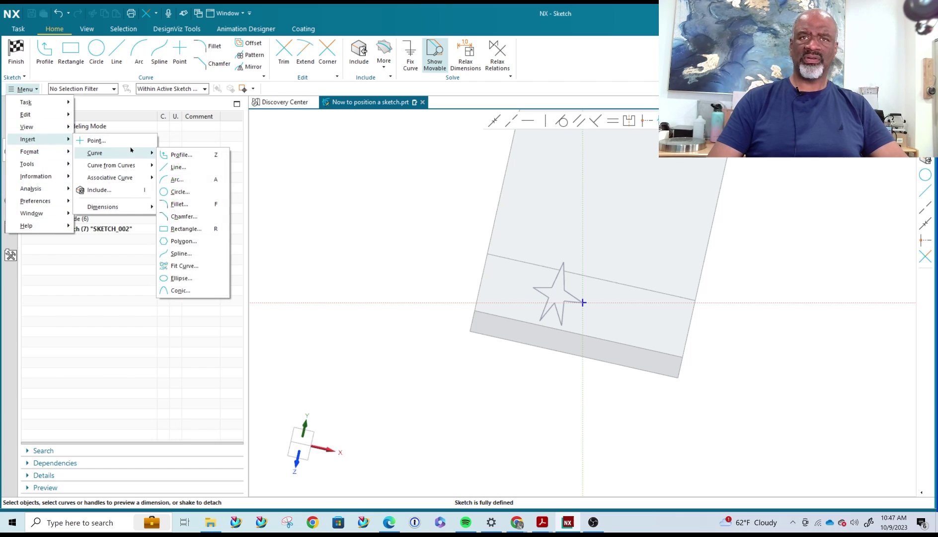
pyautogui.moveTo(46, 117)
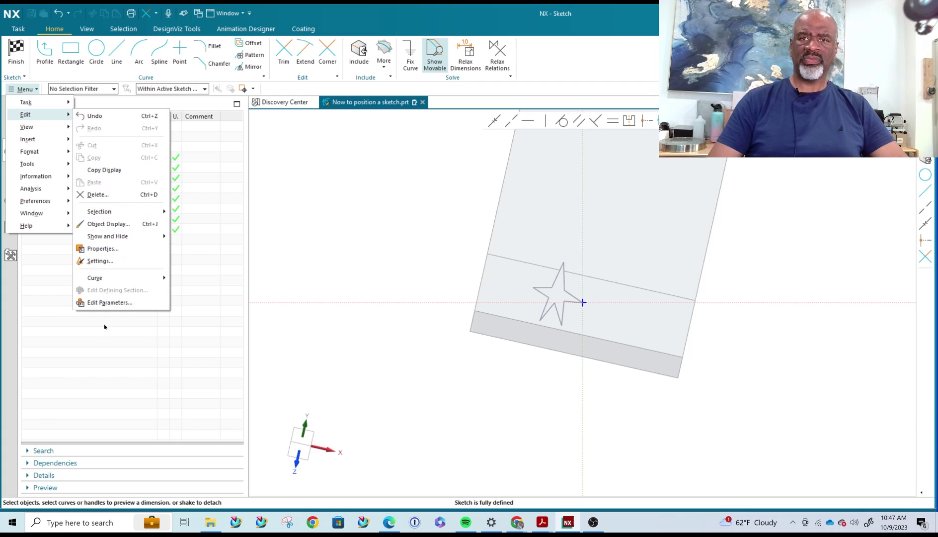
pyautogui.click(100, 302)
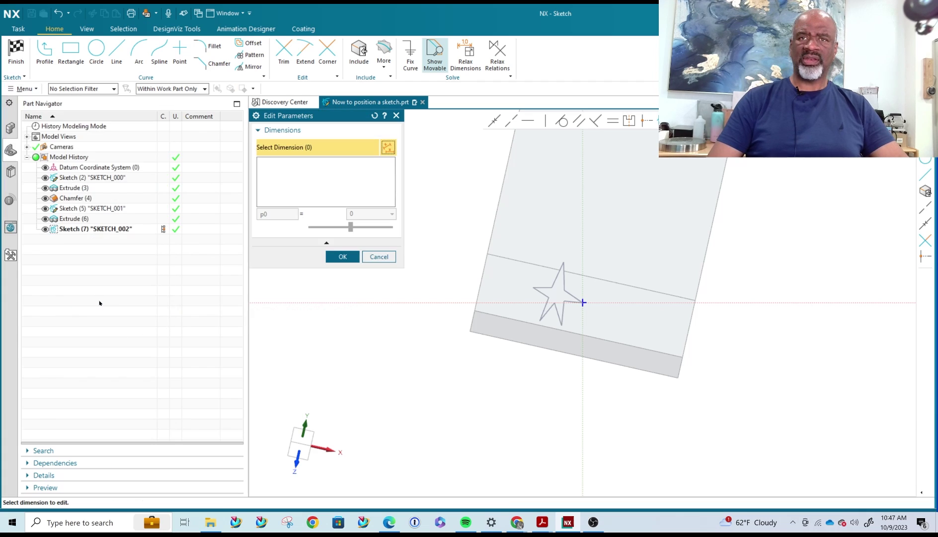
pyautogui.click(373, 255)
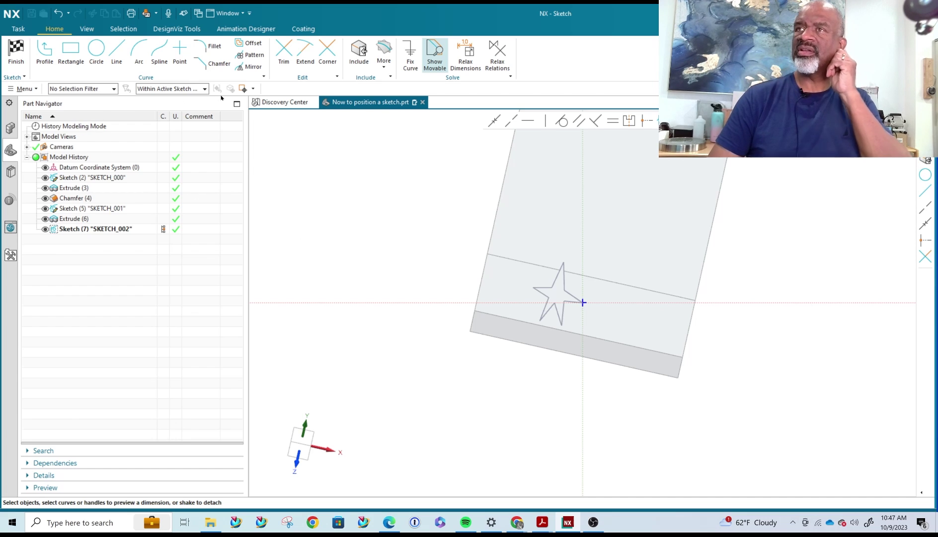
pyautogui.click(22, 77)
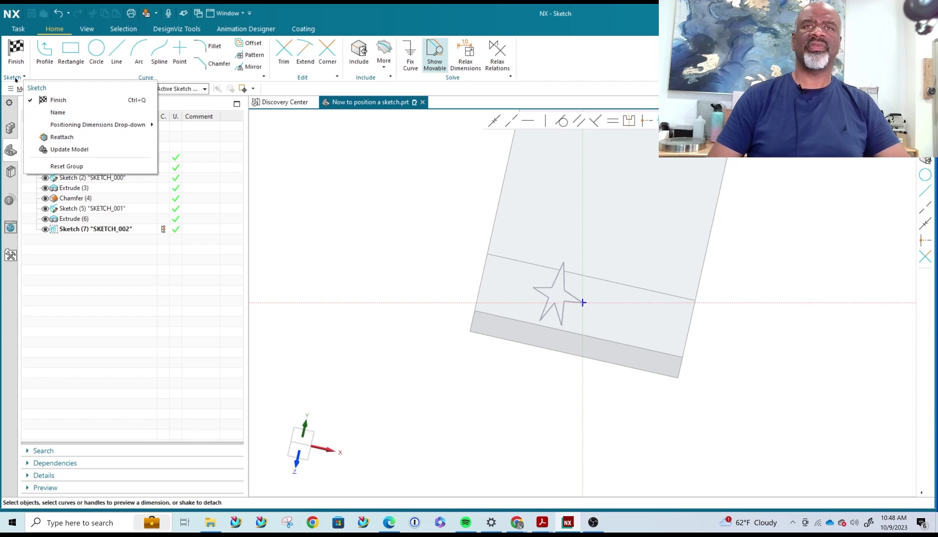
# - Reattach SKETCH_002 on the same plane with its horizontal direction along the chamfer edge
pyautogui.click(62, 137)
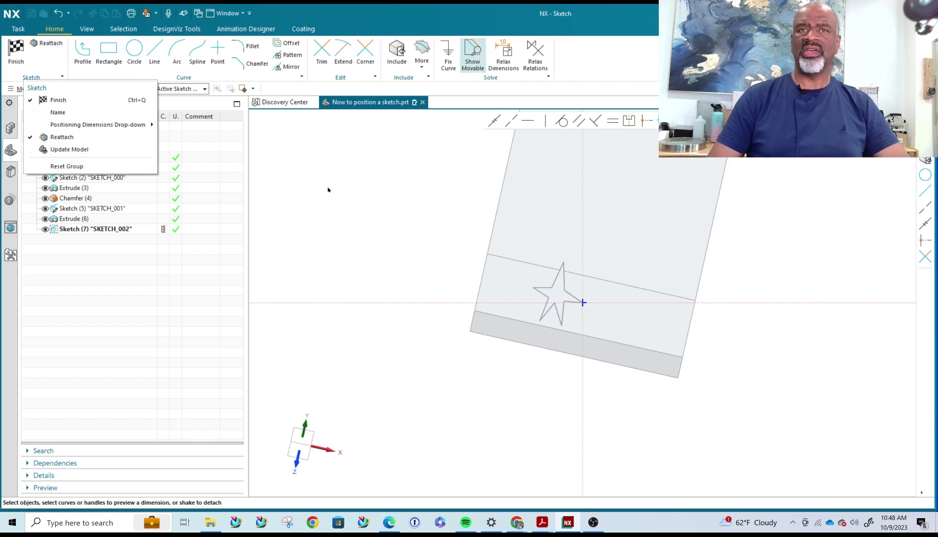
pyautogui.click(41, 44)
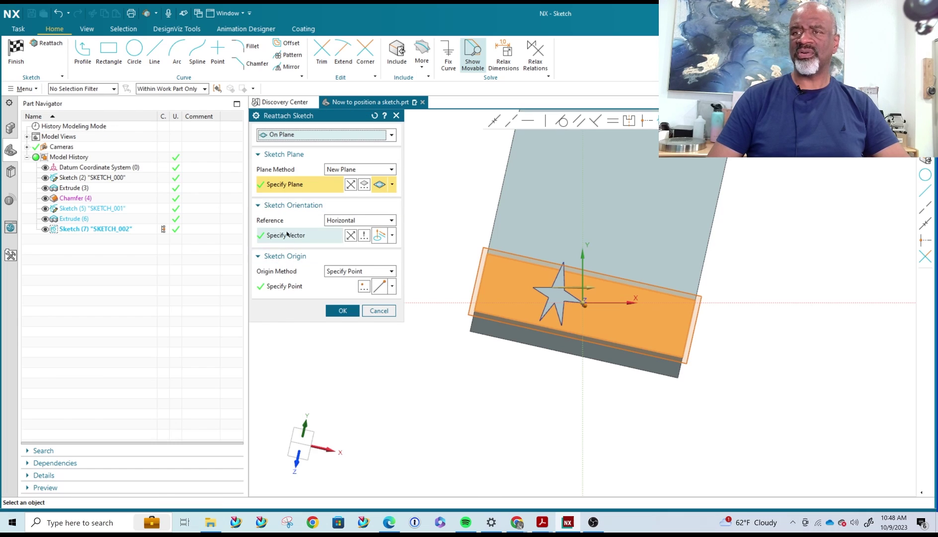
pyautogui.click(282, 236)
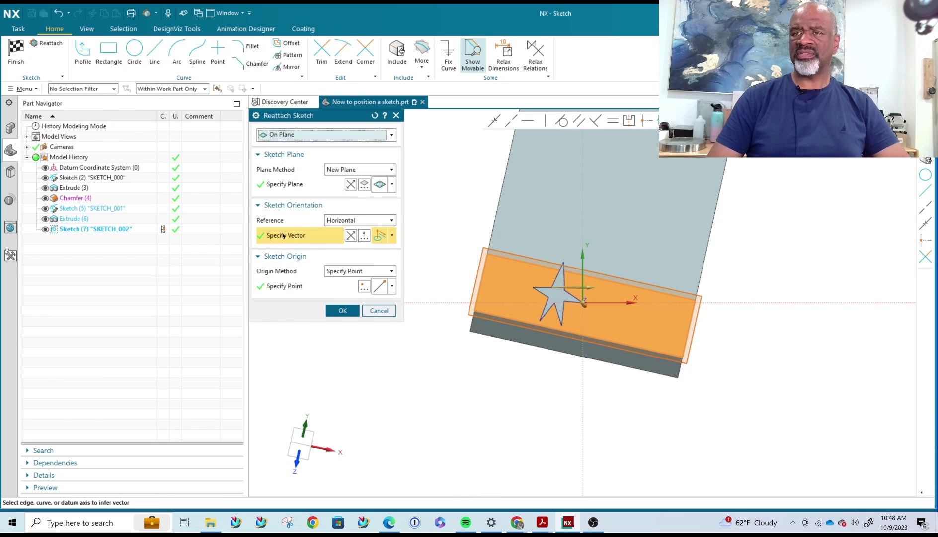
pyautogui.click(661, 294)
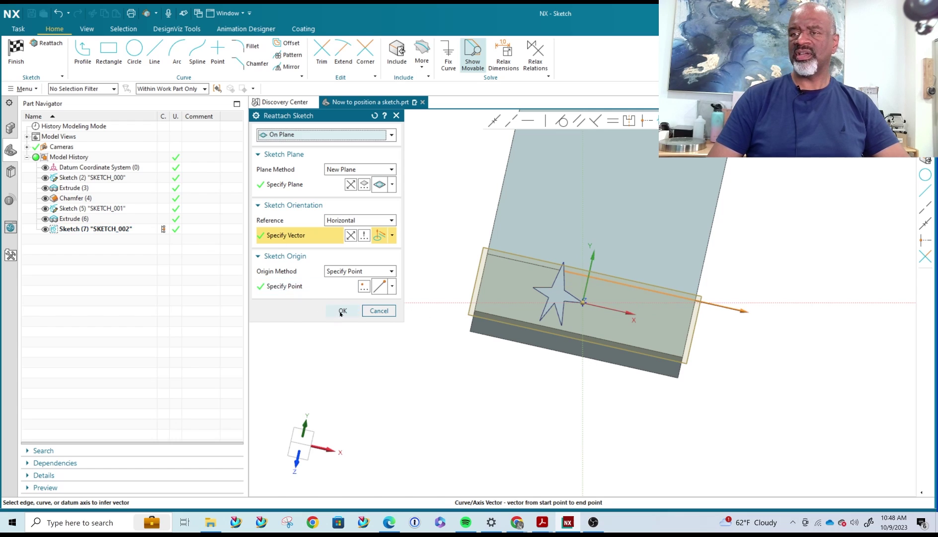
pyautogui.click(338, 310)
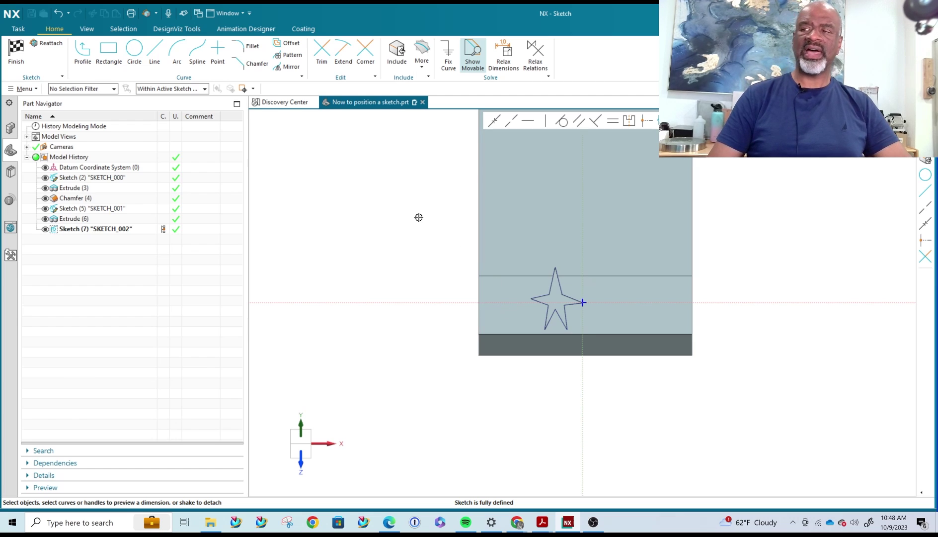
pyautogui.scroll(-2, 376, 225)
pyautogui.keyDown('shift'); pyautogui.moveTo(404, 205); pyautogui.dragTo(329, 263, button='middle'); pyautogui.keyUp('shift')
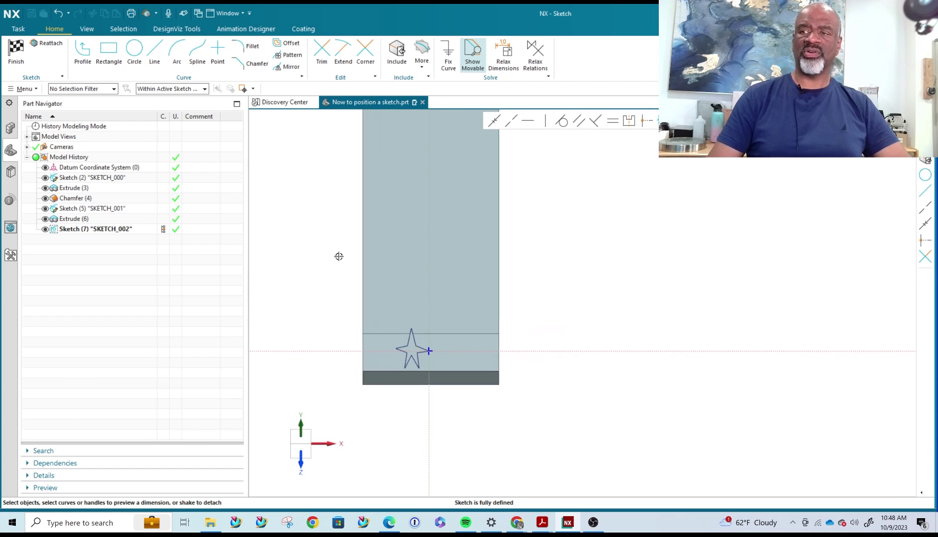
pyautogui.scroll(2, 339, 256)
pyautogui.keyDown('shift'); pyautogui.moveTo(336, 404); pyautogui.dragTo(335, 272, button='middle'); pyautogui.keyUp('shift')
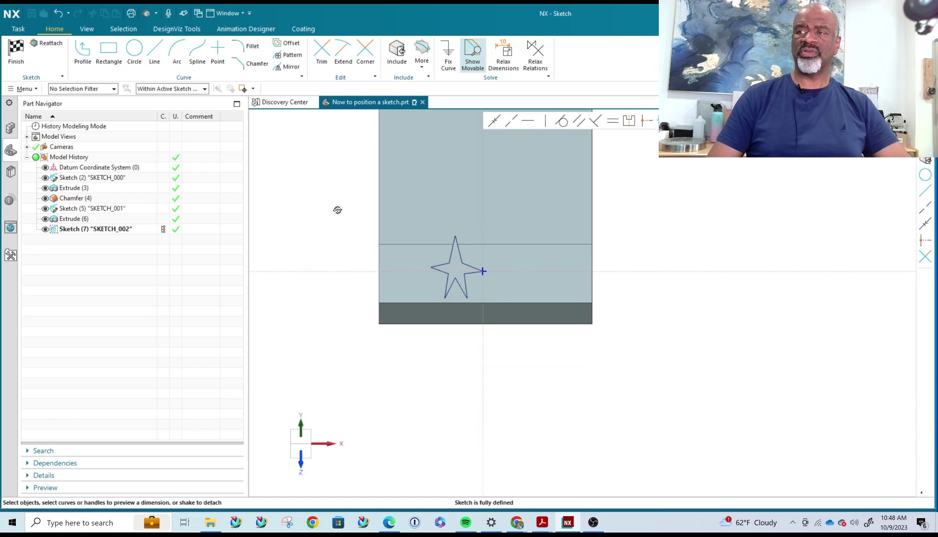
pyautogui.moveTo(338, 210)
pyautogui.mouseDown(button='middle')
pyautogui.moveTo(274, 222)
pyautogui.moveTo(314, 227)
pyautogui.moveTo(314, 205)
pyautogui.moveTo(366, 220)
pyautogui.moveTo(347, 214)
pyautogui.mouseUp(button='middle')
# - Draw a small rectangle to the right of the star and finish the sketch
pyautogui.click(109, 50)
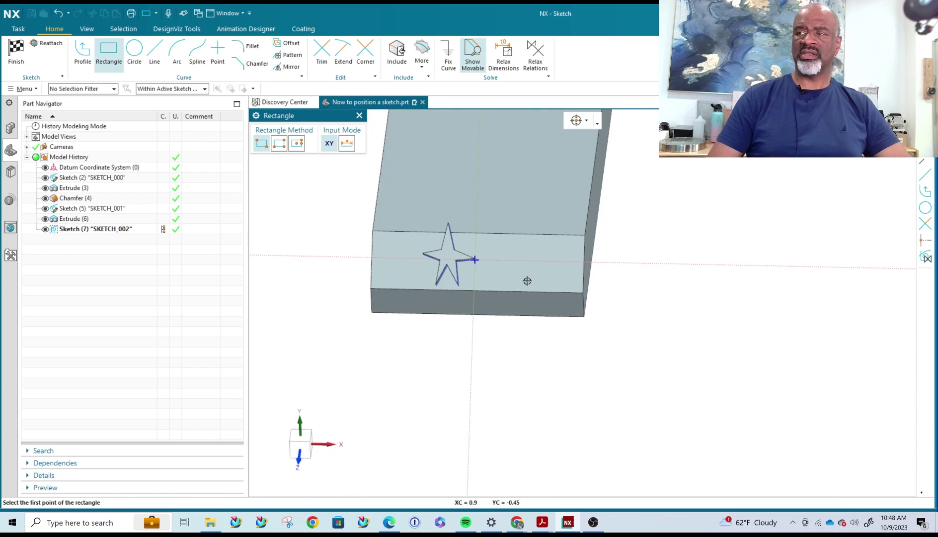
pyautogui.click(512, 251)
pyautogui.click(551, 280)
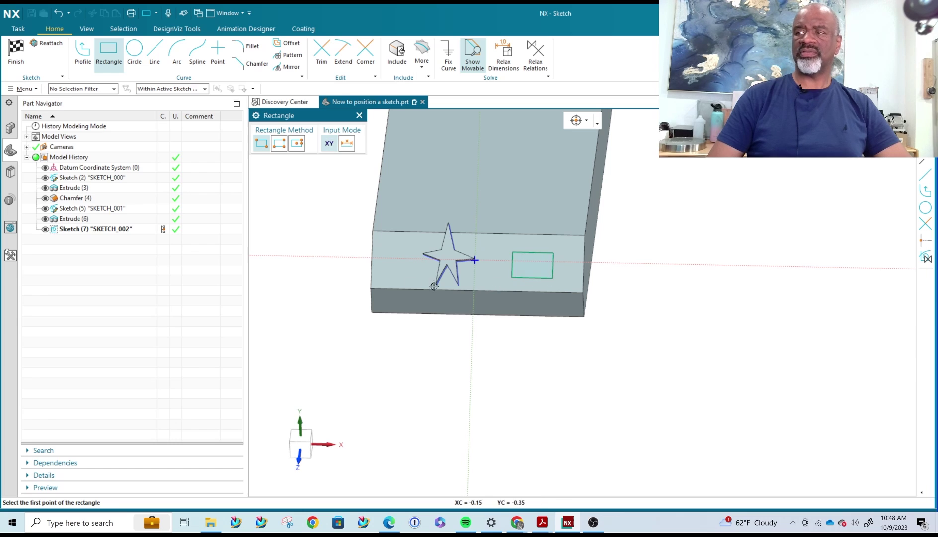
pyautogui.click(16, 52)
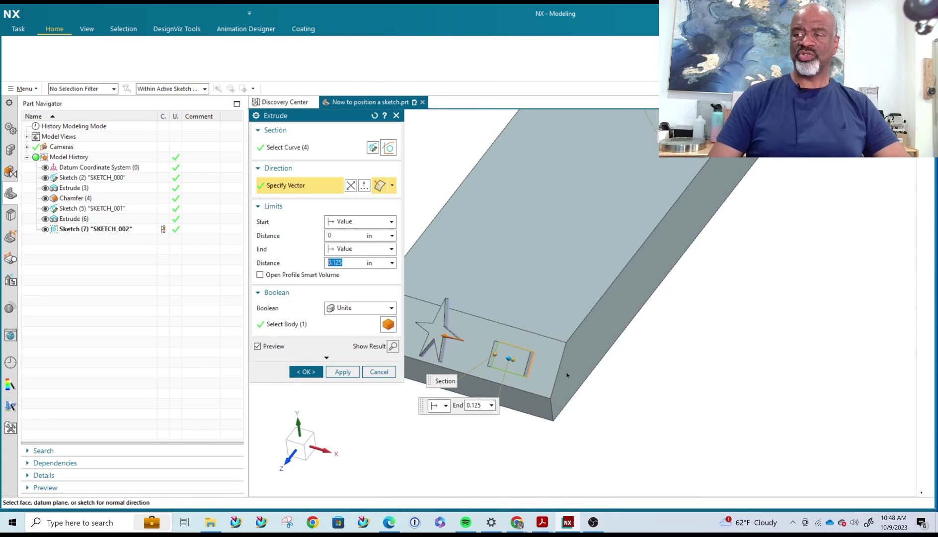
# - Accept the extrusion that raises the star and rectangle 0.125 in, with the whole bar in view
pyautogui.moveTo(568, 377)
pyautogui.mouseDown(button='middle')
pyautogui.moveTo(556, 348)
pyautogui.moveTo(572, 337)
pyautogui.mouseUp(button='middle')
pyautogui.middleClick(572, 337)
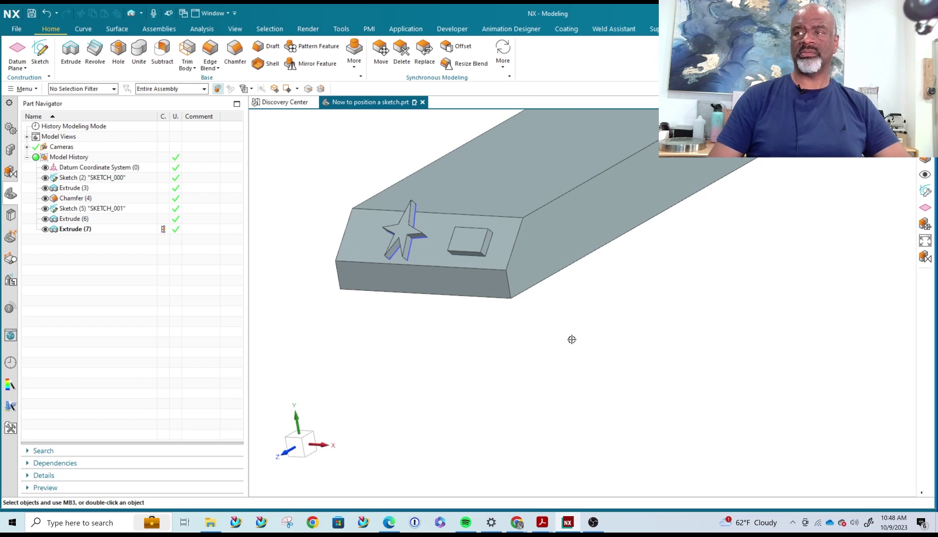
pyautogui.hotkey('ctrl', 'f')
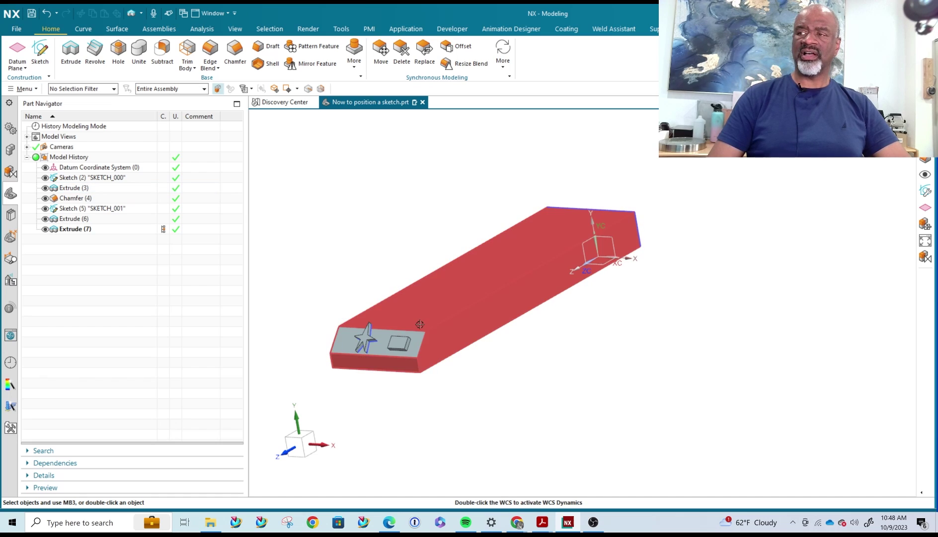
# - On the bar face, sketch a long arc from the origin by the star, curving past the bar
pyautogui.click(40, 52)
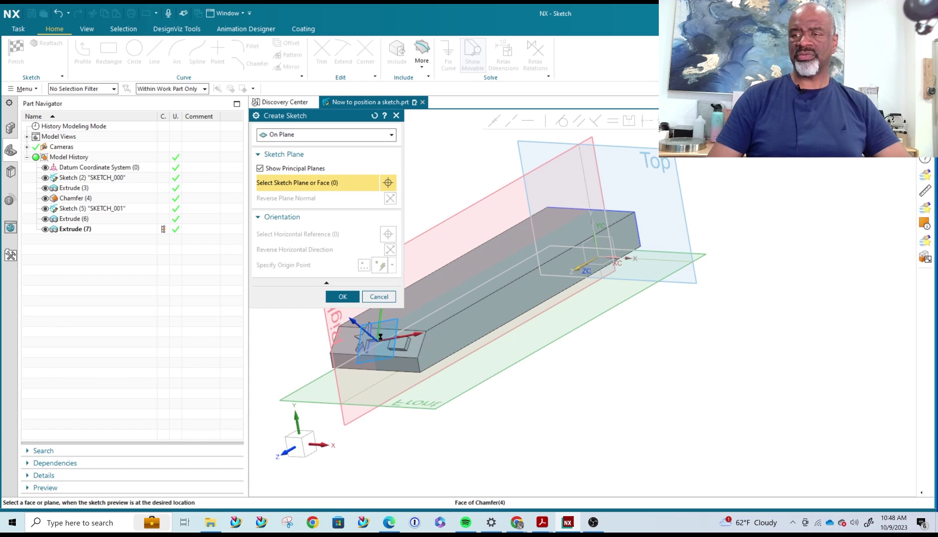
pyautogui.click(389, 345)
pyautogui.click(343, 296)
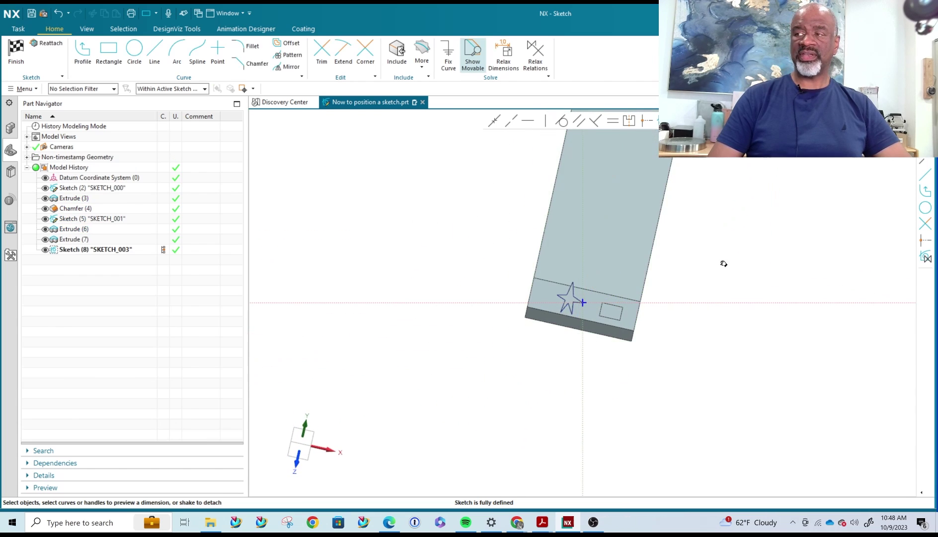
pyautogui.click(181, 52)
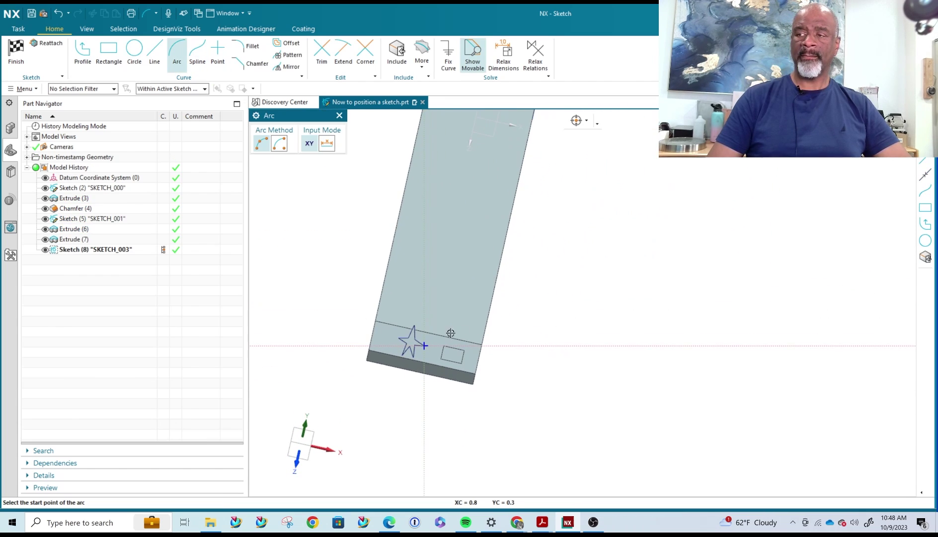
pyautogui.click(425, 346)
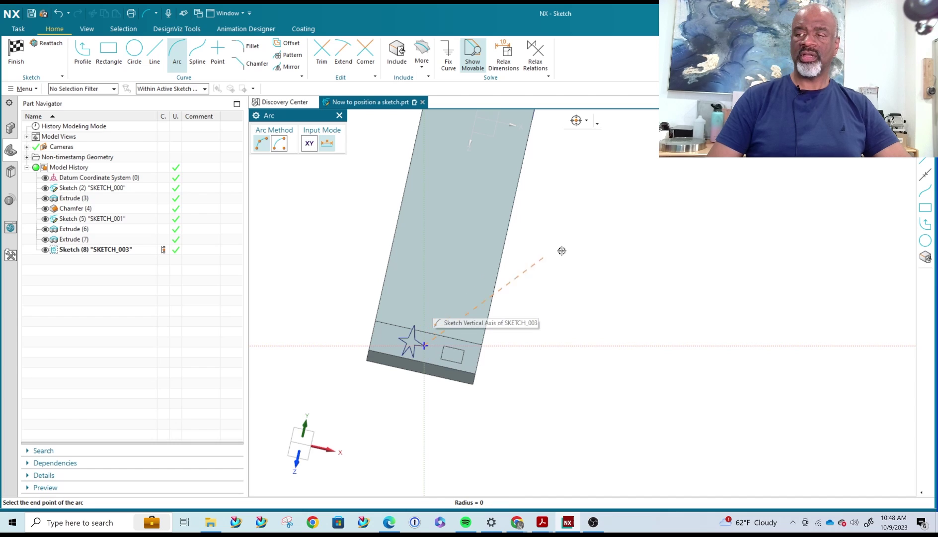
pyautogui.click(699, 163)
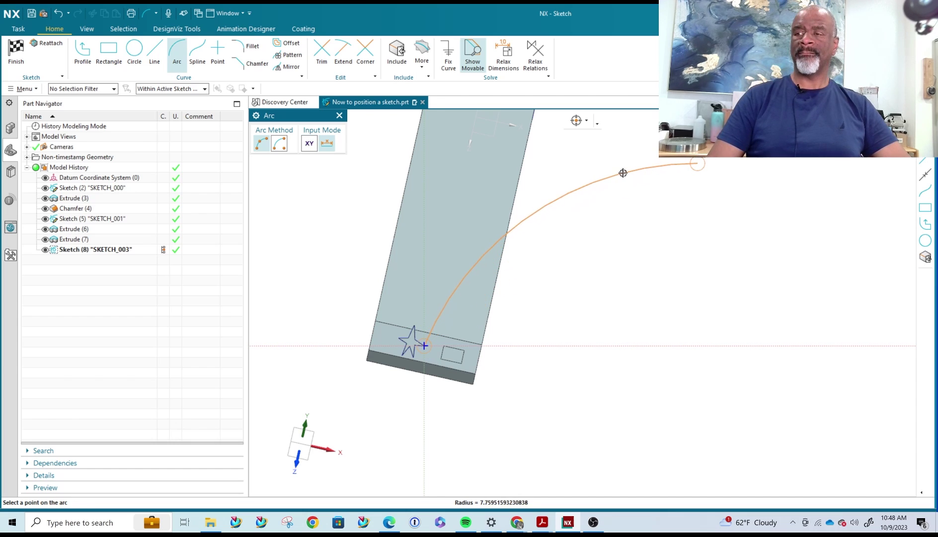
pyautogui.click(623, 173)
pyautogui.click(16, 55)
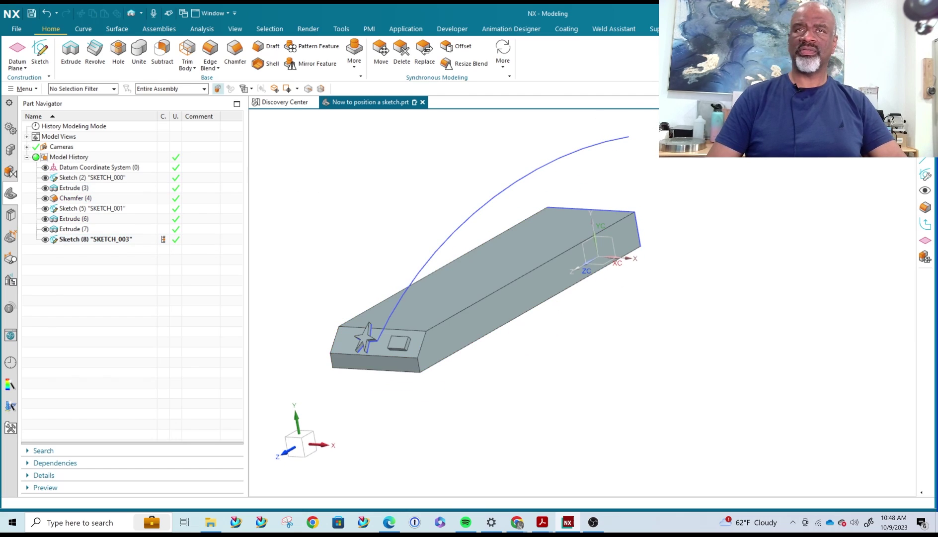
# - Start an On Path sketch along the arc, with the plane at the arc's start (0% arc length)
pyautogui.click(39, 53)
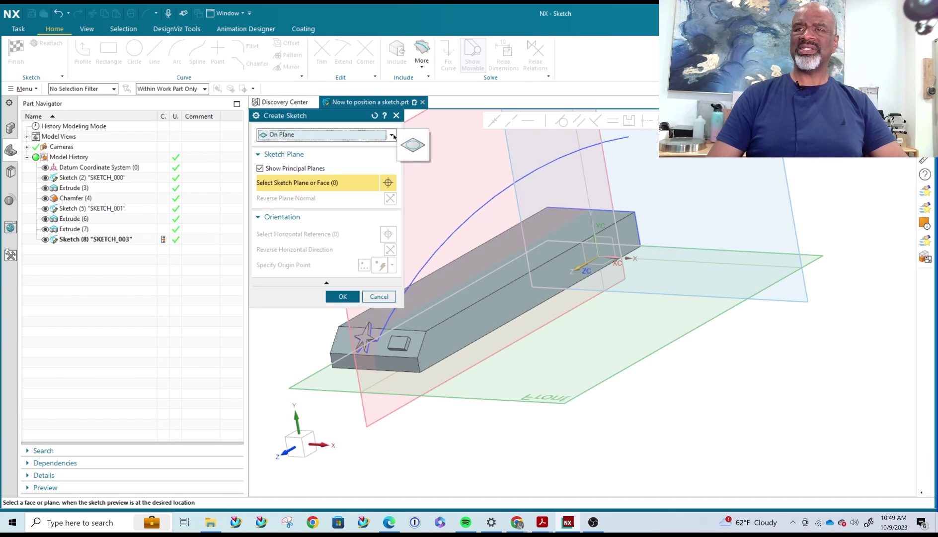
pyautogui.click(392, 135)
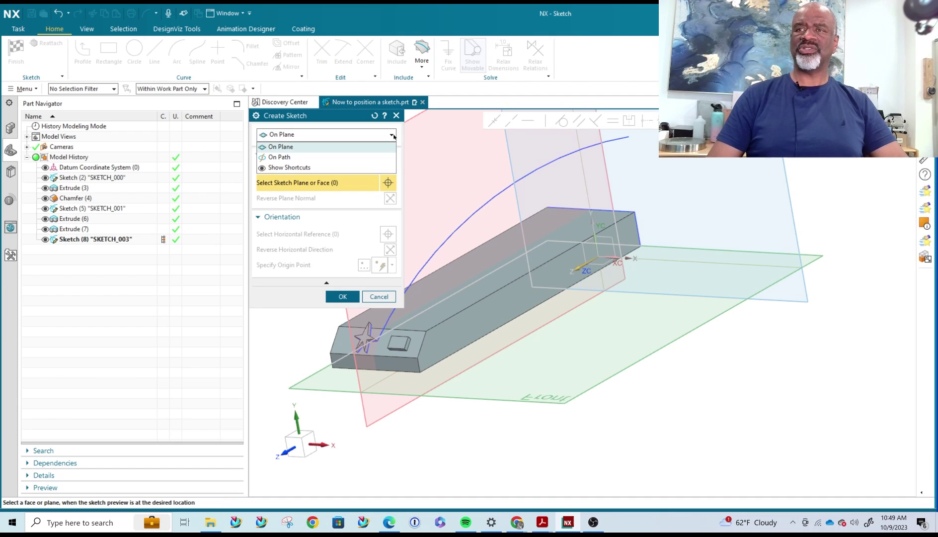
pyautogui.click(279, 157)
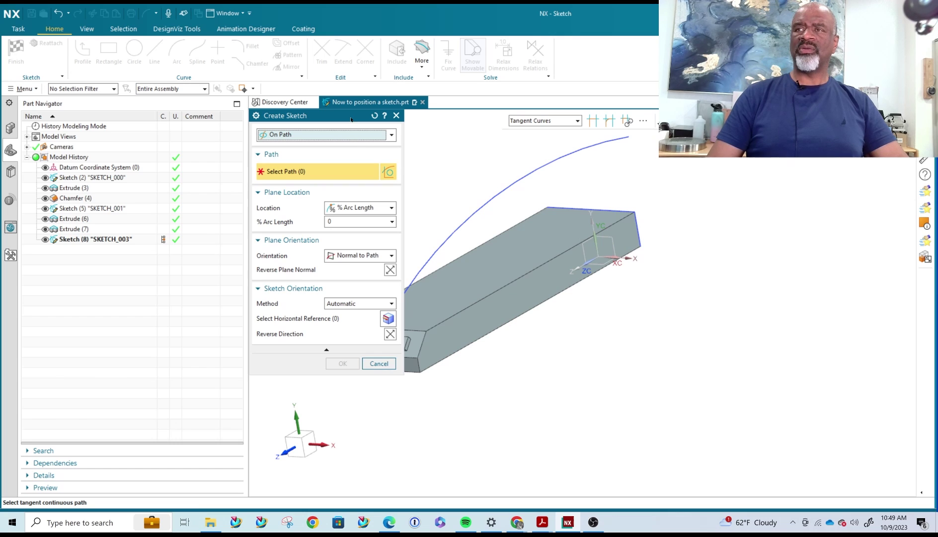
pyautogui.moveTo(354, 115); pyautogui.dragTo(231, 116)
pyautogui.click(464, 221)
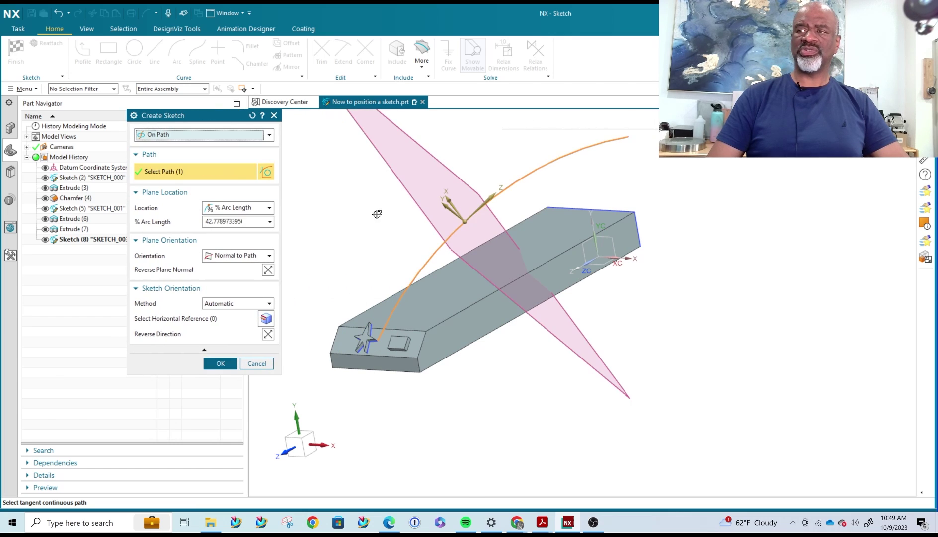
pyautogui.moveTo(466, 219)
pyautogui.mouseDown()
pyautogui.moveTo(457, 228)
pyautogui.moveTo(436, 217)
pyautogui.moveTo(400, 248)
pyautogui.moveTo(426, 210)
pyautogui.mouseUp()
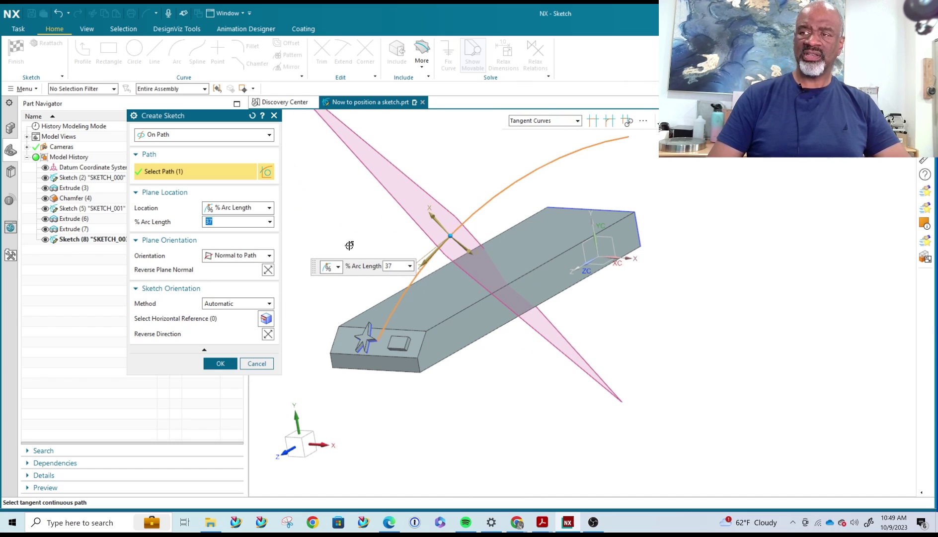
pyautogui.moveTo(349, 245)
pyautogui.mouseDown(button='middle')
pyautogui.moveTo(356, 209)
pyautogui.moveTo(376, 195)
pyautogui.mouseUp(button='middle')
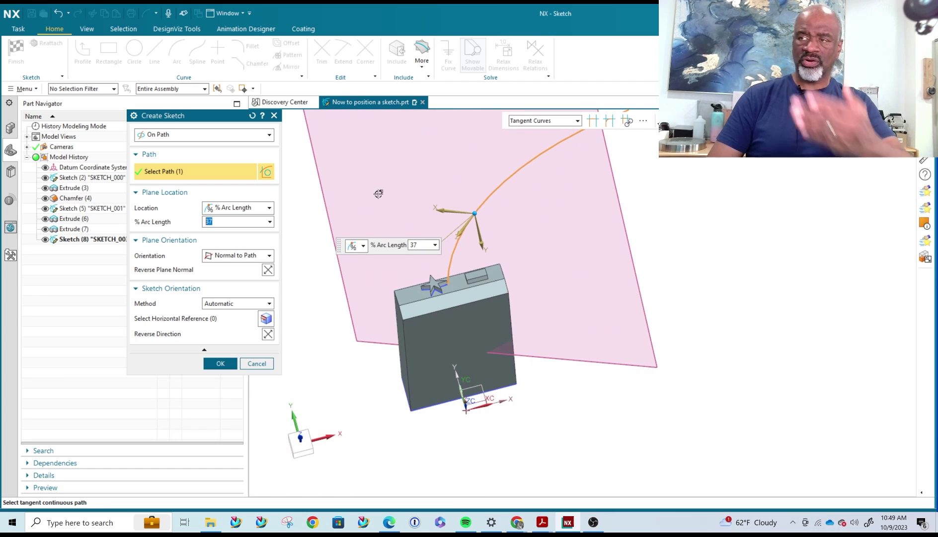
pyautogui.moveTo(477, 214)
pyautogui.mouseDown()
pyautogui.moveTo(462, 248)
pyautogui.moveTo(501, 318)
pyautogui.mouseUp()
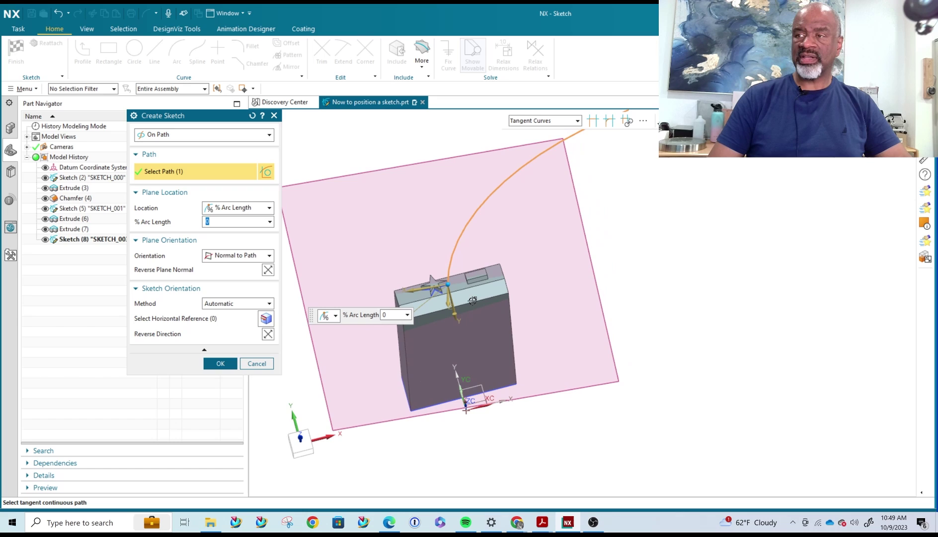
pyautogui.scroll(1, 473, 301)
pyautogui.moveTo(458, 287); pyautogui.dragTo(446, 304, button='middle')
# - Align the sketch's horizontal reference to the datum X axis and open the sketch
pyautogui.click(171, 319)
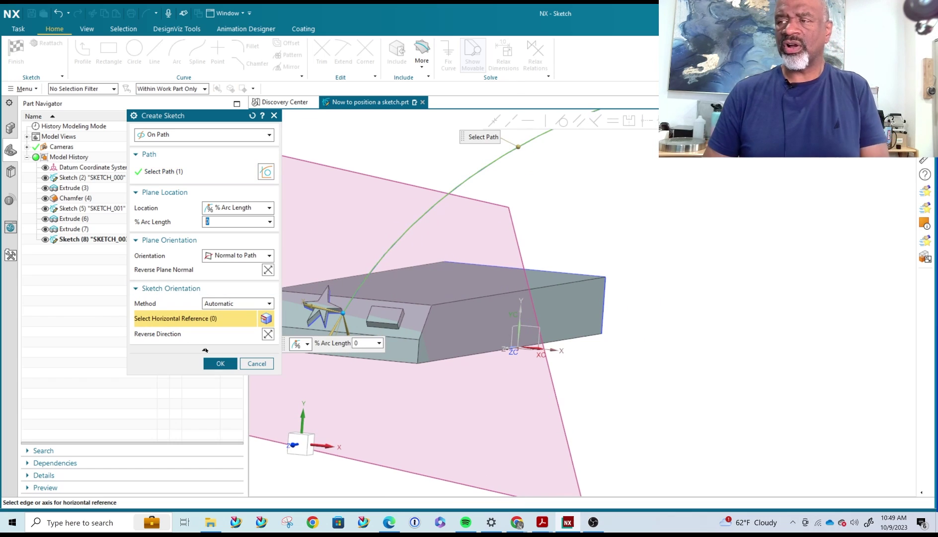
pyautogui.click(557, 354)
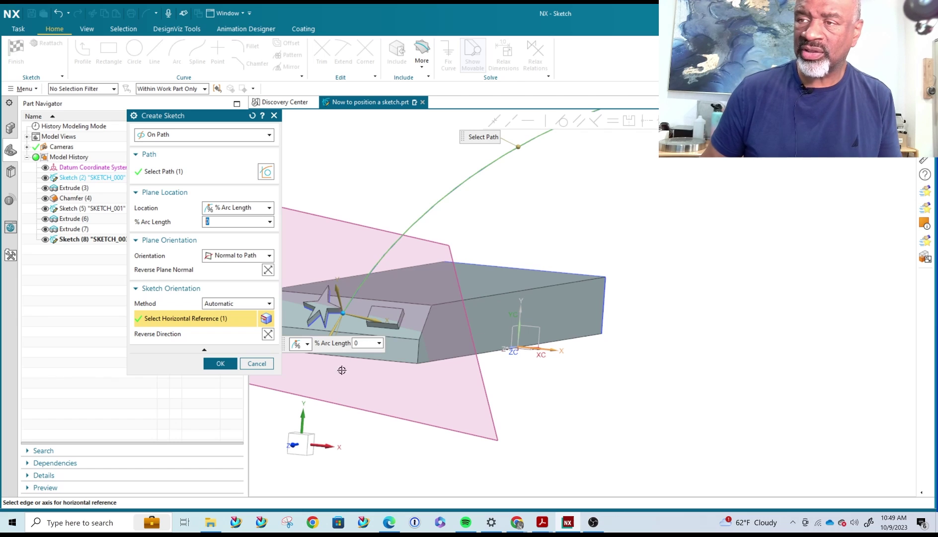
pyautogui.click(220, 363)
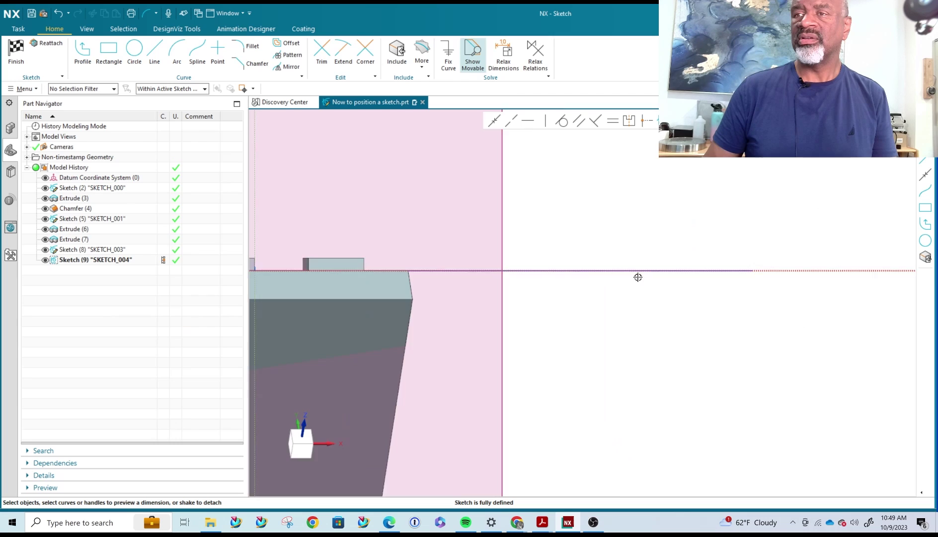
# - Draw a small circle centred on the arc's start point and finish SKETCH_004
pyautogui.click(134, 48)
pyautogui.click(447, 276)
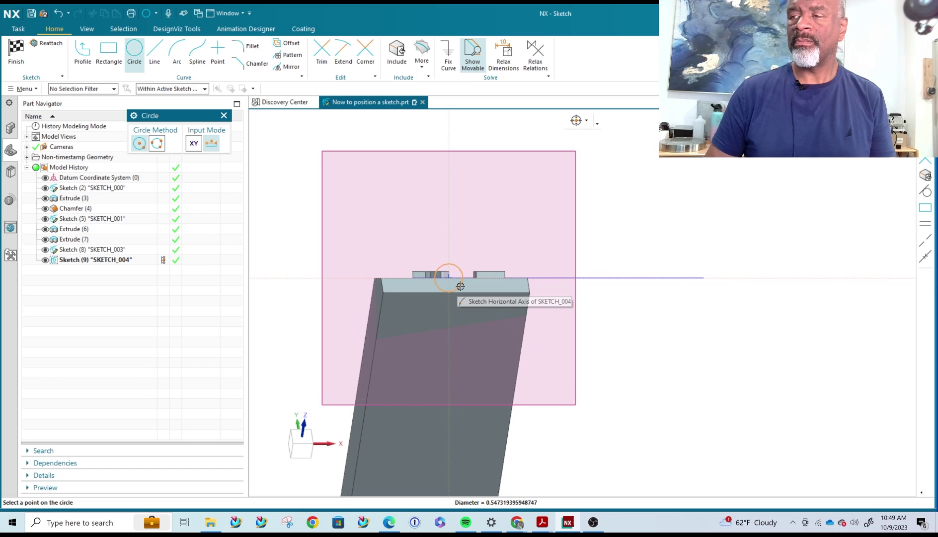
pyautogui.click(461, 286)
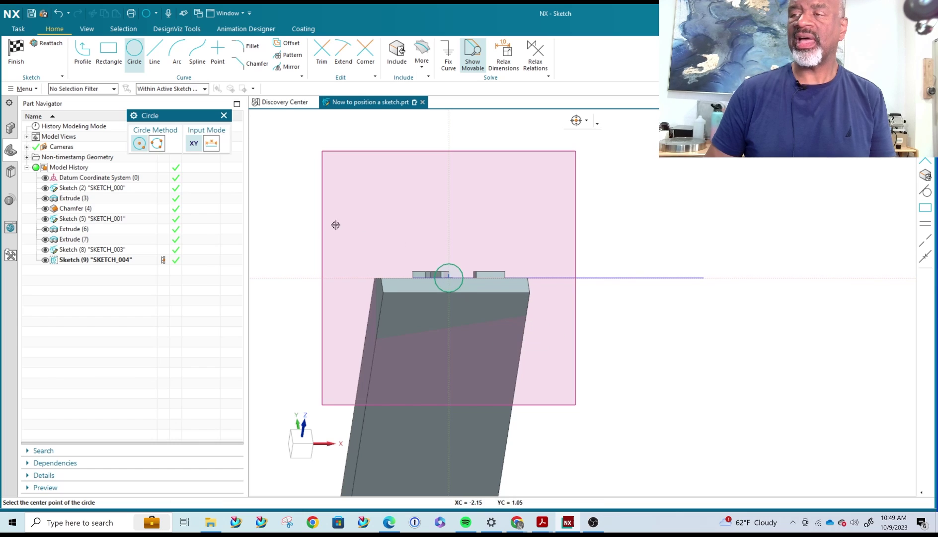
pyautogui.click(28, 58)
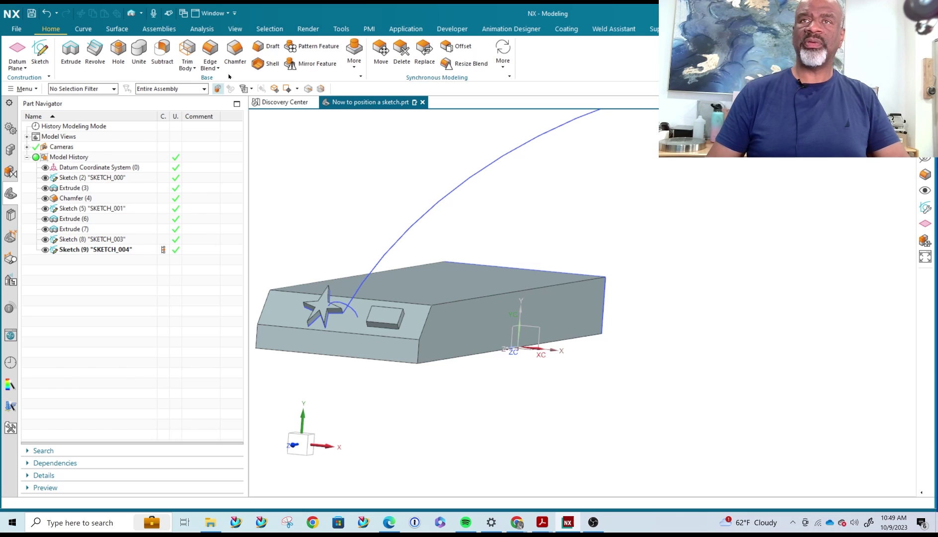
# - Start a Sweep with the small circle as section and the long arc as guide curve
pyautogui.click(117, 29)
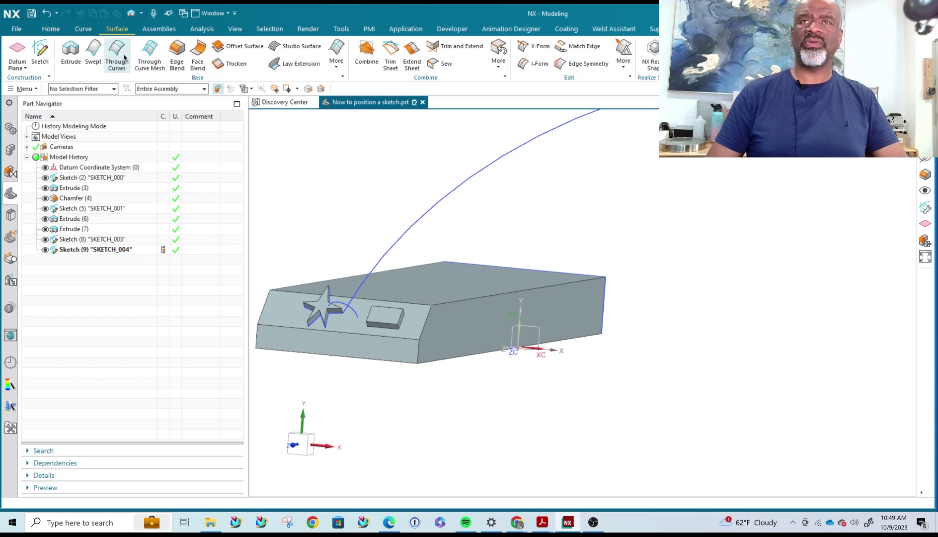
pyautogui.click(337, 54)
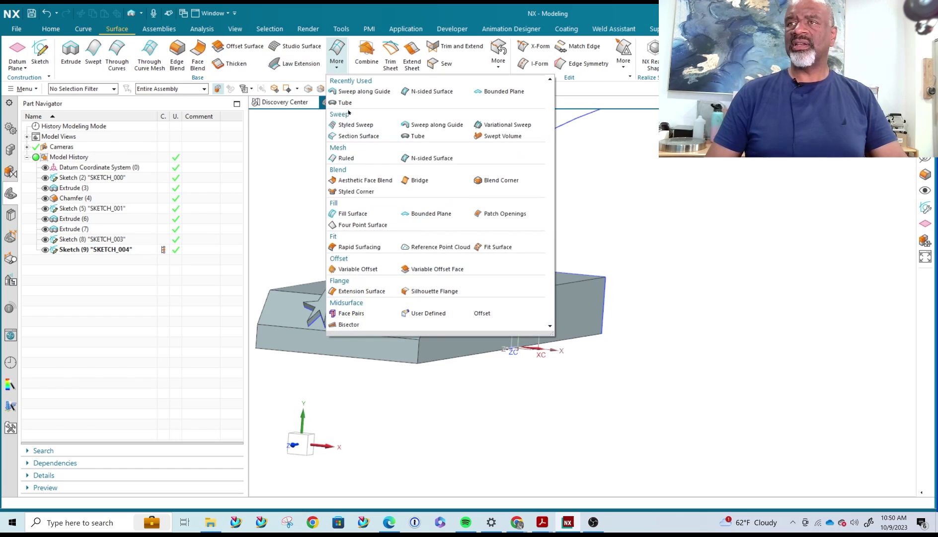
pyautogui.click(234, 249)
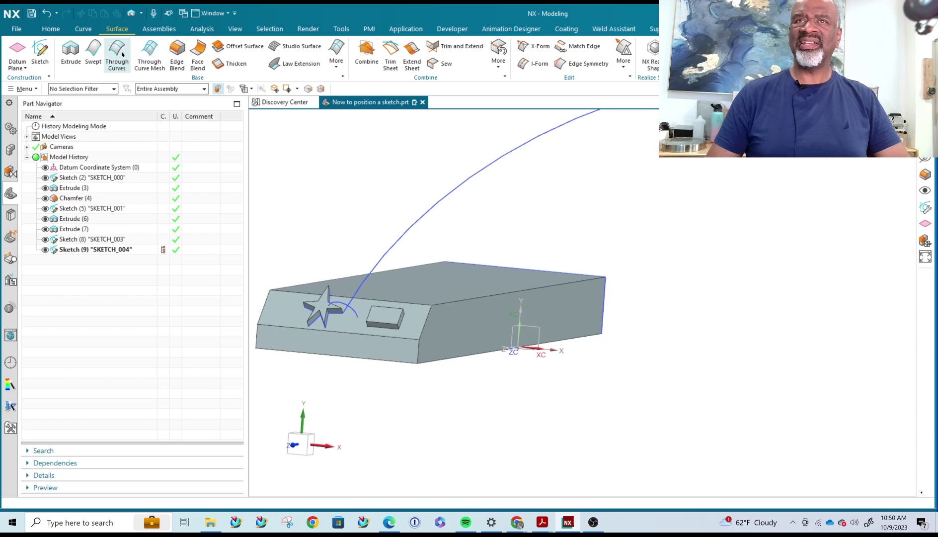
pyautogui.click(337, 54)
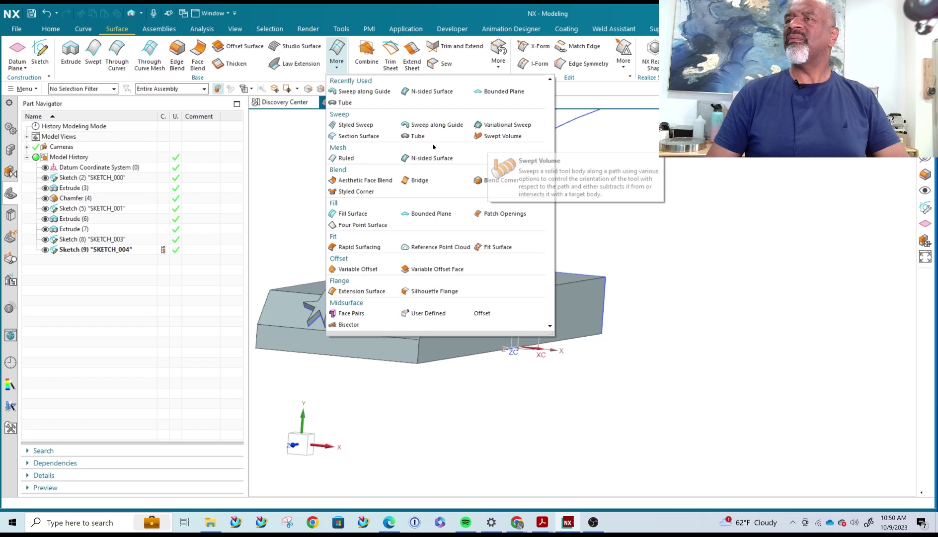
pyautogui.click(430, 126)
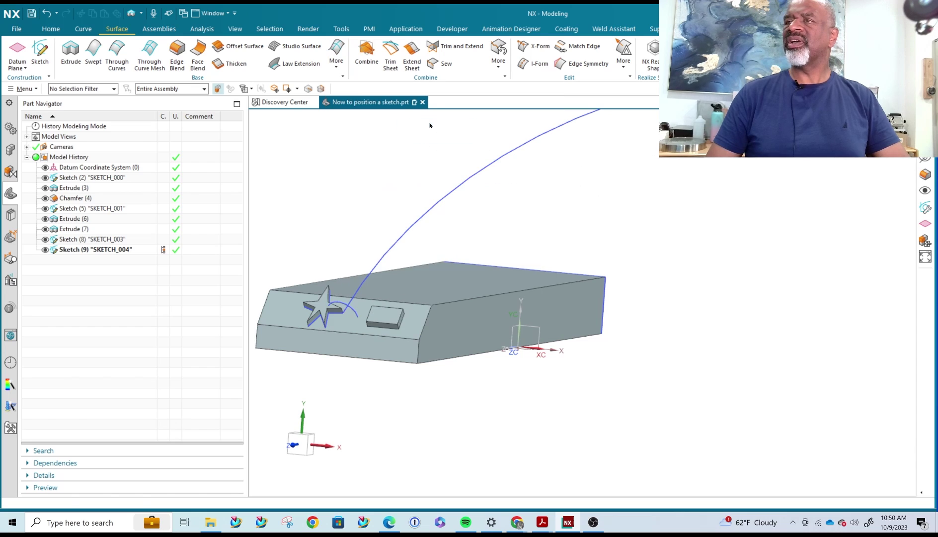
pyautogui.click(344, 304)
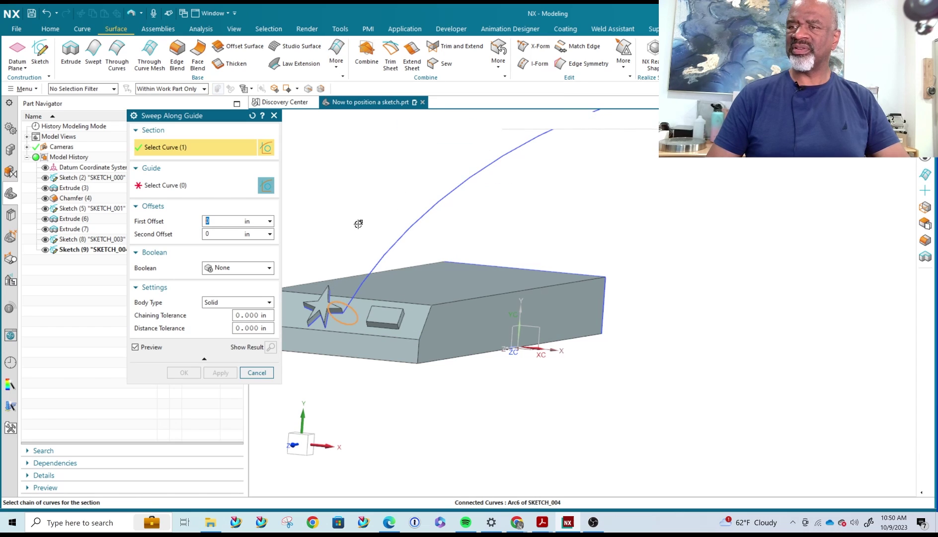
pyautogui.click(161, 186)
pyautogui.click(386, 254)
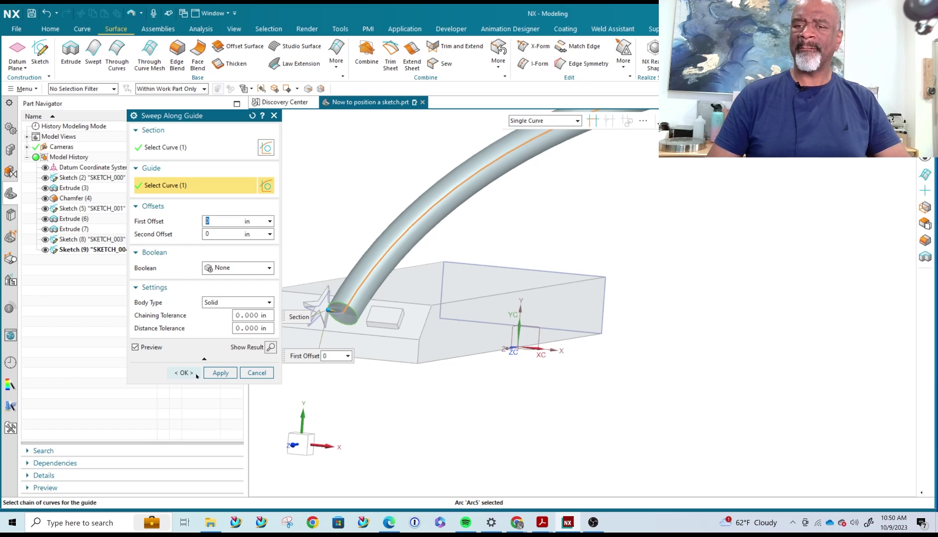
# - Set the sweep's Boolean to Unite and confirm, creating the curved tube
pyautogui.click(264, 268)
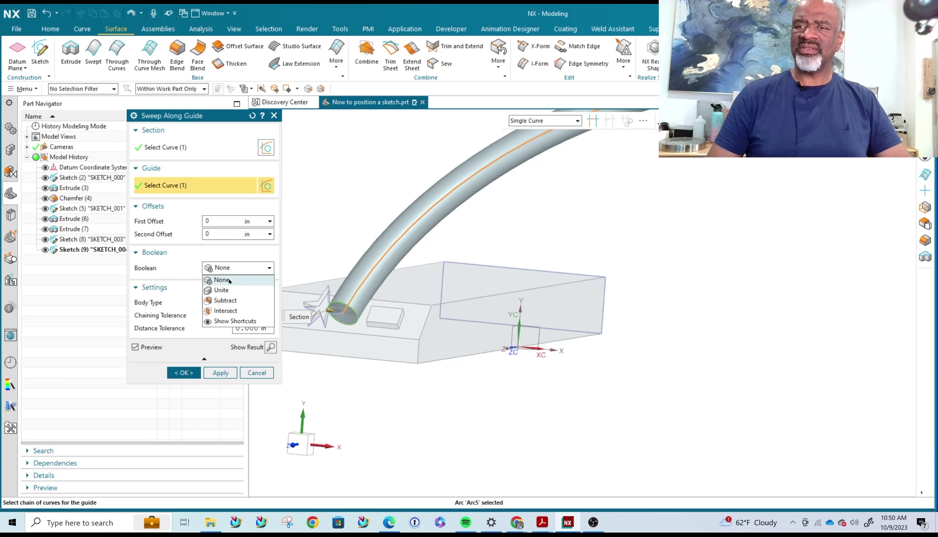
pyautogui.click(221, 290)
pyautogui.click(184, 373)
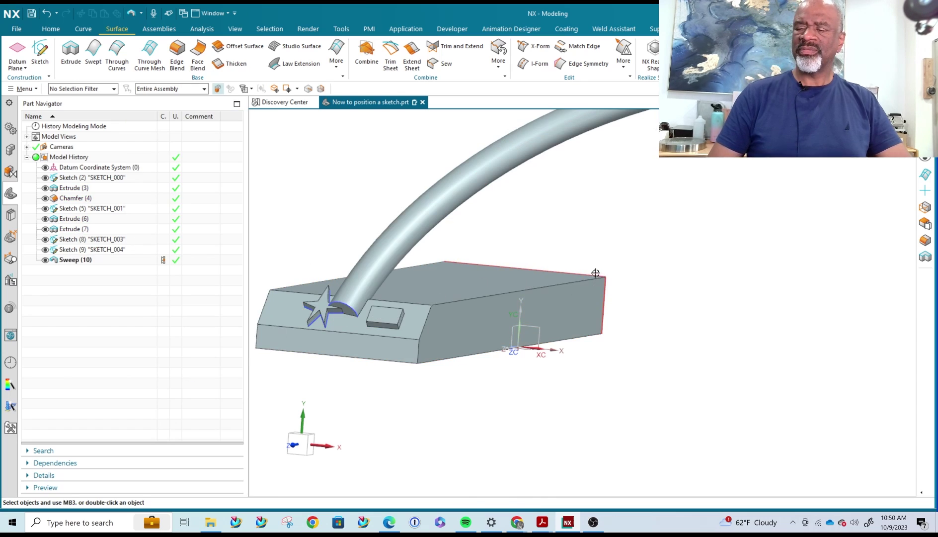
pyautogui.moveTo(567, 203); pyautogui.dragTo(454, 235, button='middle')
# - Create a datum plane offset 3.6 in from a datum CSYS plane, crossing the bar
pyautogui.hotkey('ctrl', 'f')
pyautogui.scroll(3, 403, 287)
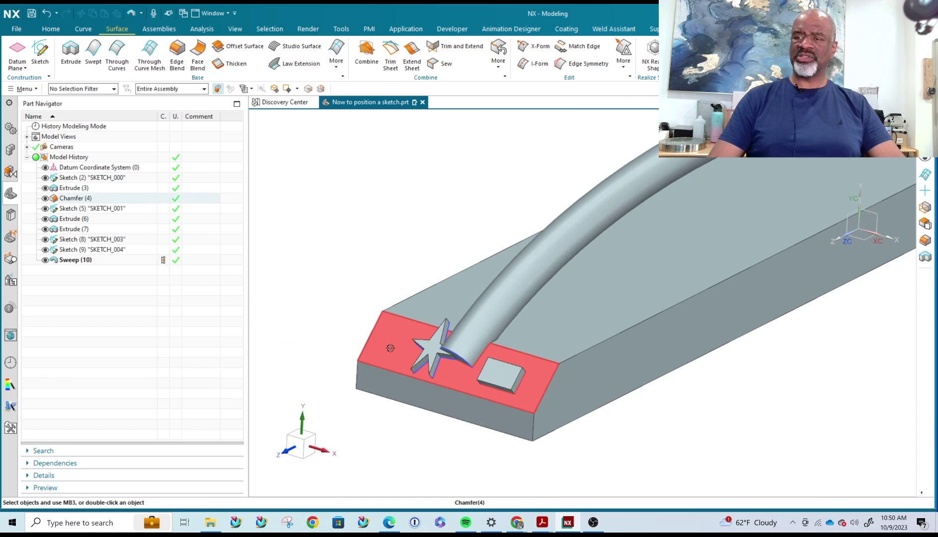
pyautogui.scroll(-2, 309, 181)
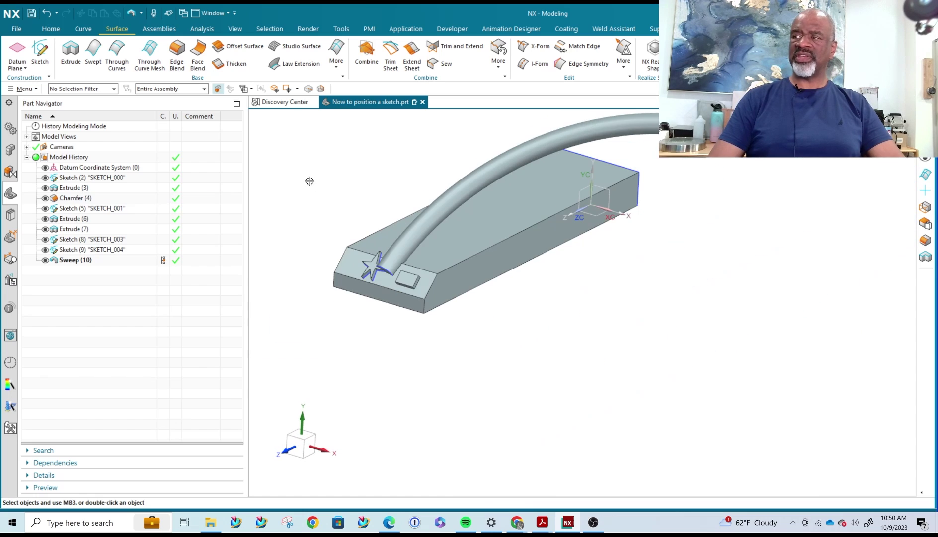
pyautogui.click(17, 50)
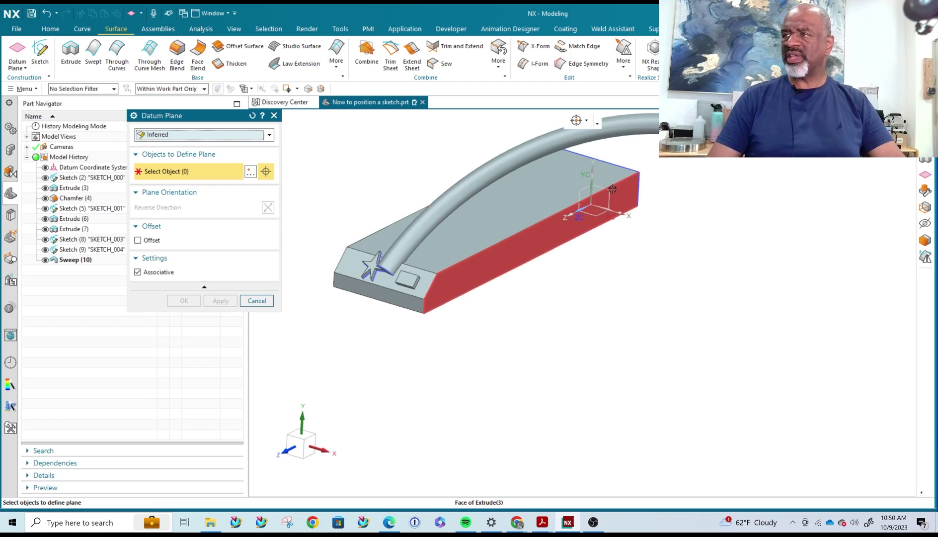
pyautogui.click(589, 206)
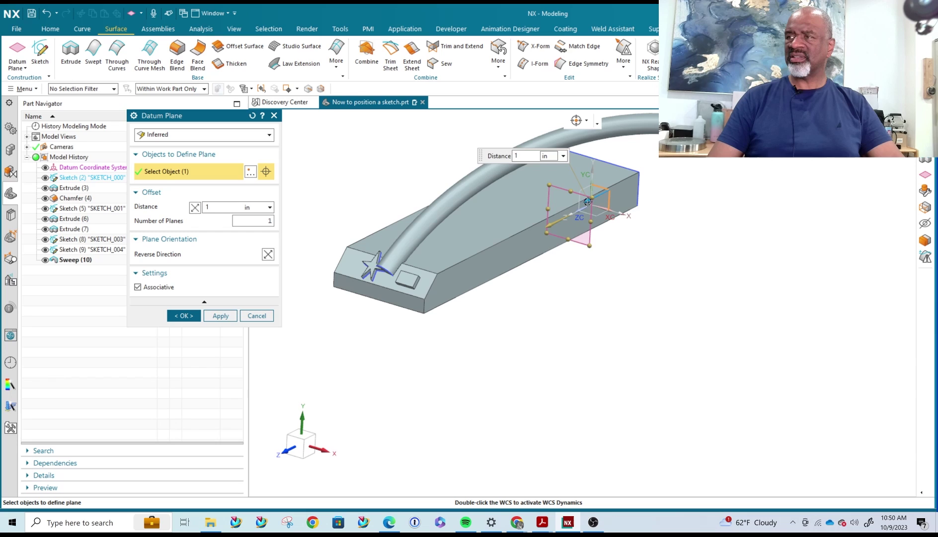
pyautogui.moveTo(580, 208); pyautogui.dragTo(532, 228)
pyautogui.click(182, 315)
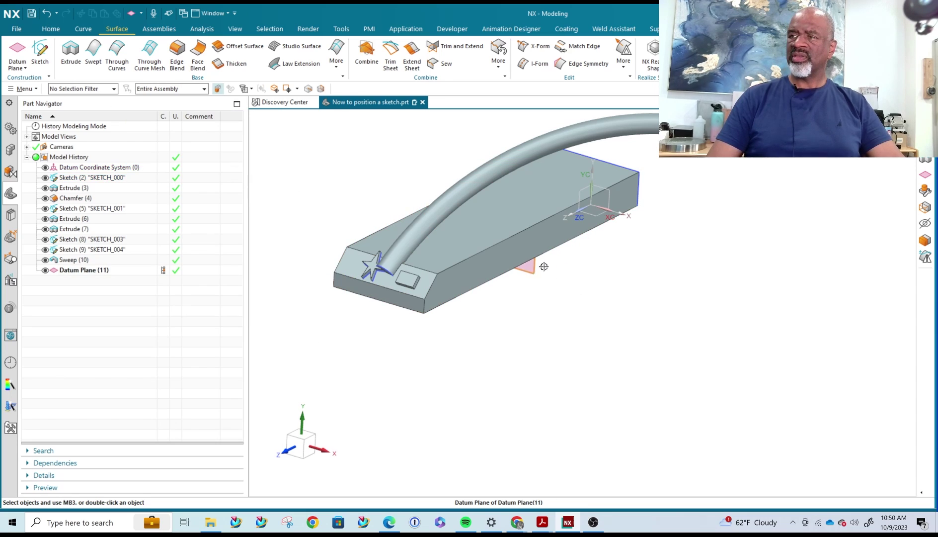
# - Save the part and re-confirm the datum plane at 3.6 in
pyautogui.hotkey('ctrl', 's')
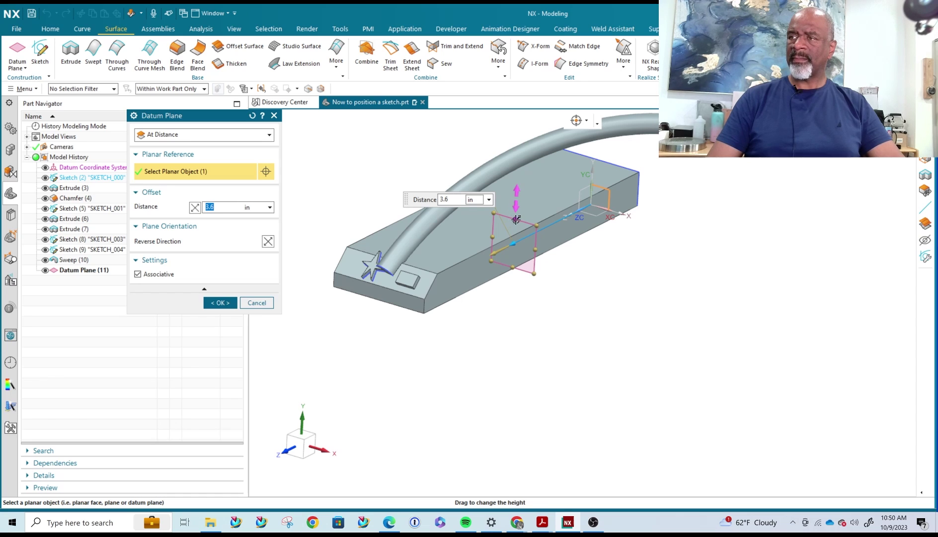
pyautogui.click(514, 214)
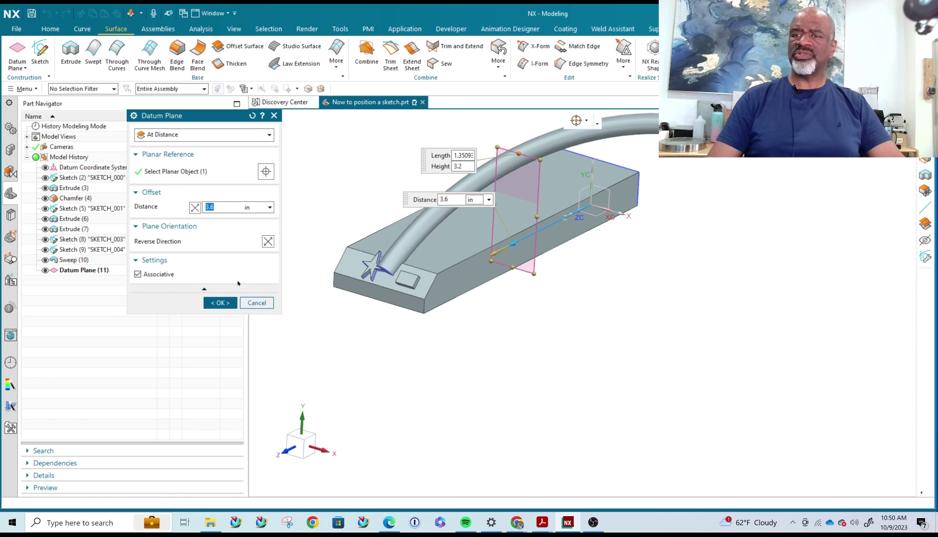
pyautogui.click(217, 302)
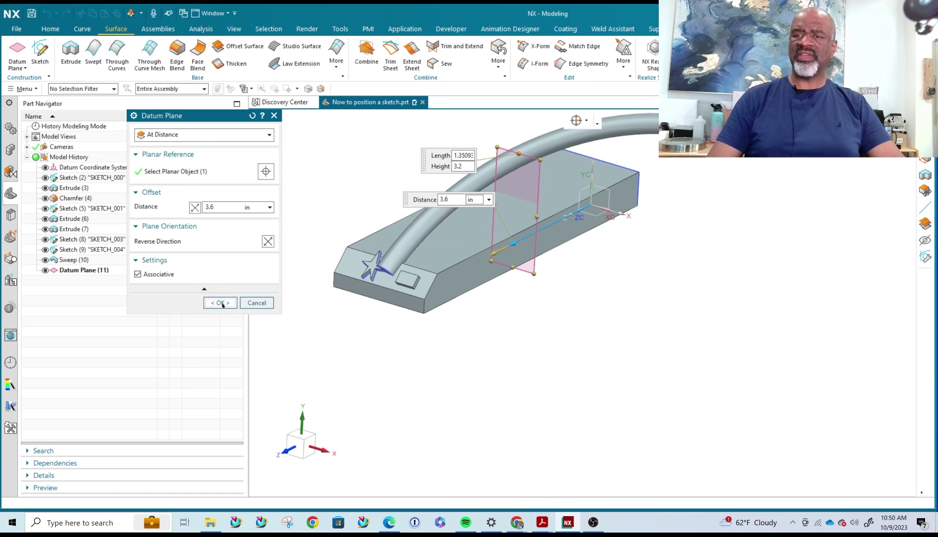
pyautogui.click(25, 67)
# - Create a datum axis where the new datum plane meets the bar's top face
pyautogui.click(23, 92)
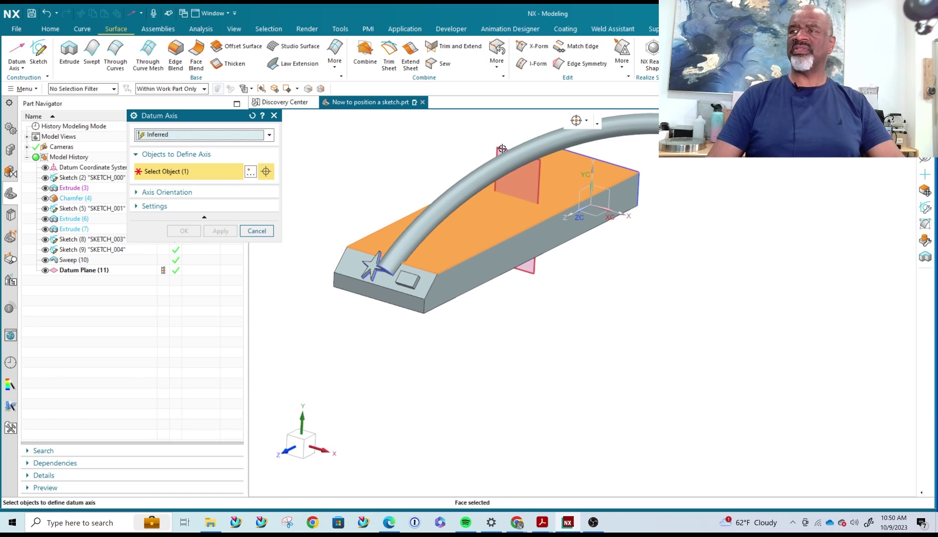
pyautogui.click(517, 164)
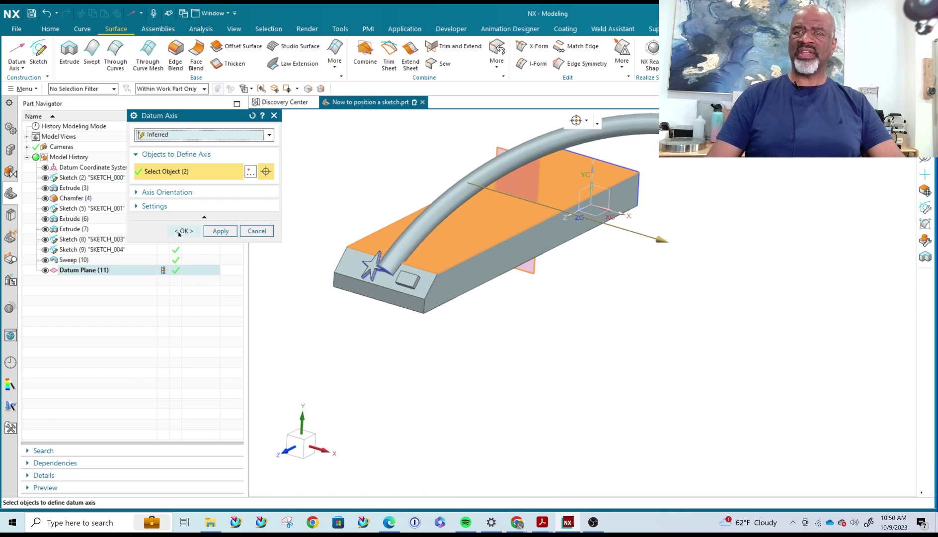
pyautogui.click(183, 232)
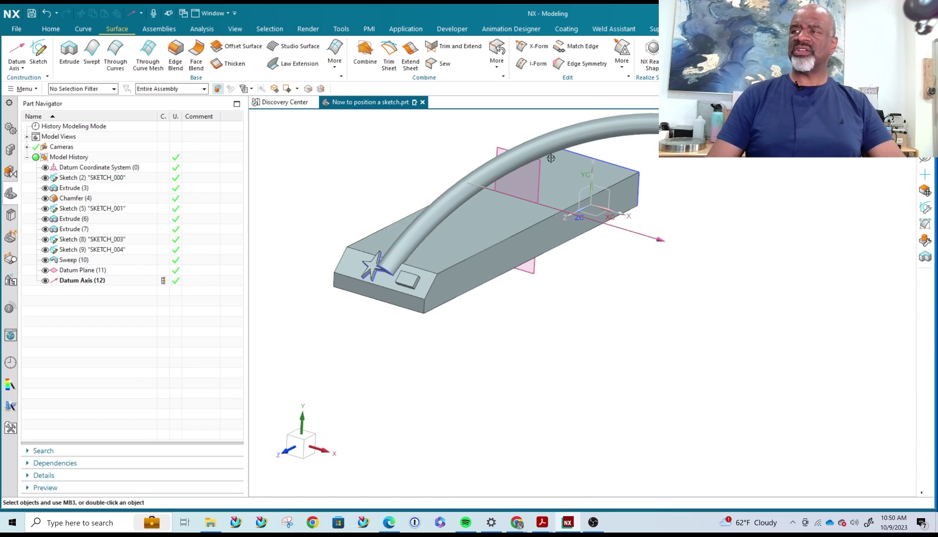
pyautogui.click(38, 50)
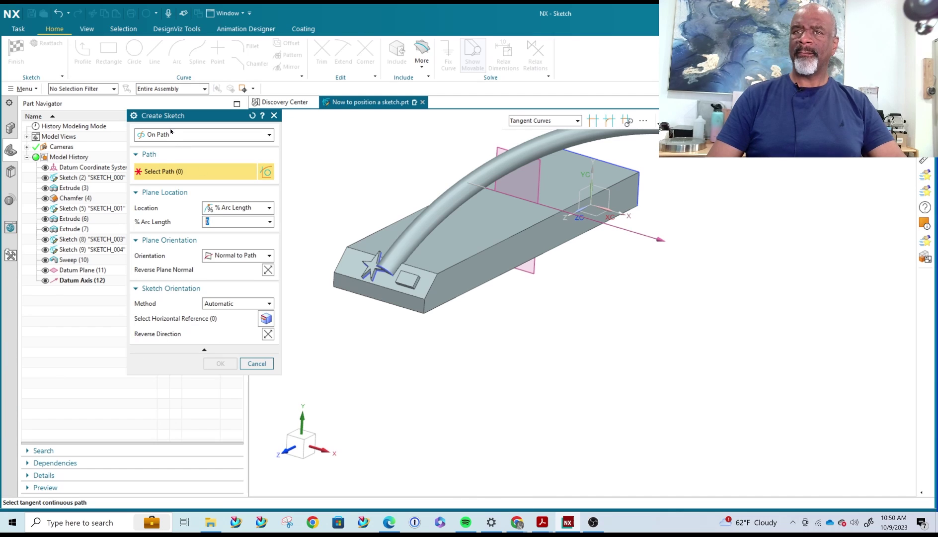
# - Place a new sketch On Plane on the datum plane, with the datum axis as horizontal reference
pyautogui.click(171, 133)
pyautogui.click(159, 147)
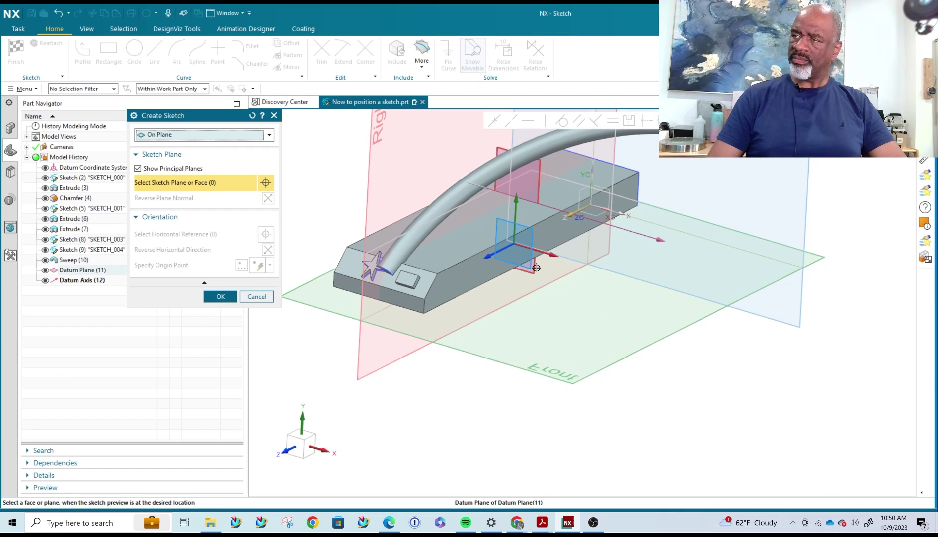
pyautogui.click(537, 268)
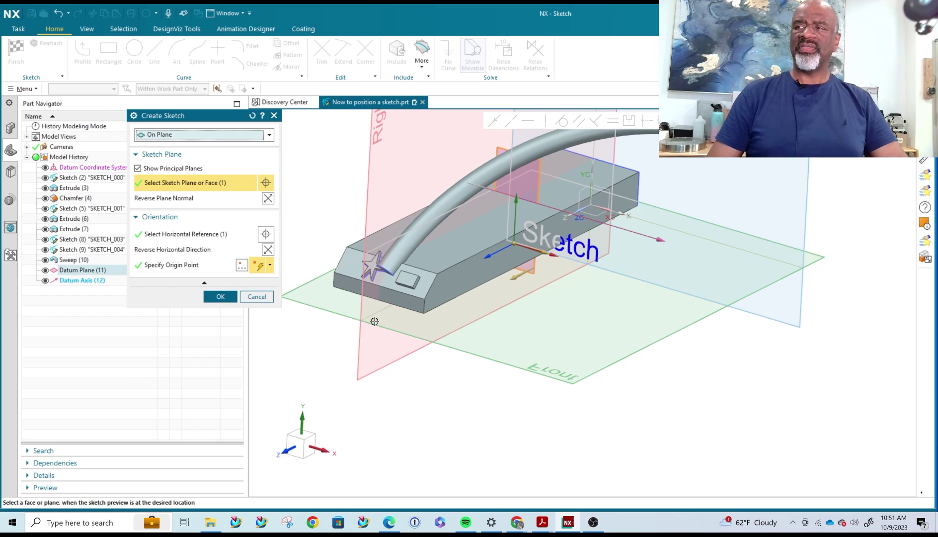
pyautogui.click(155, 235)
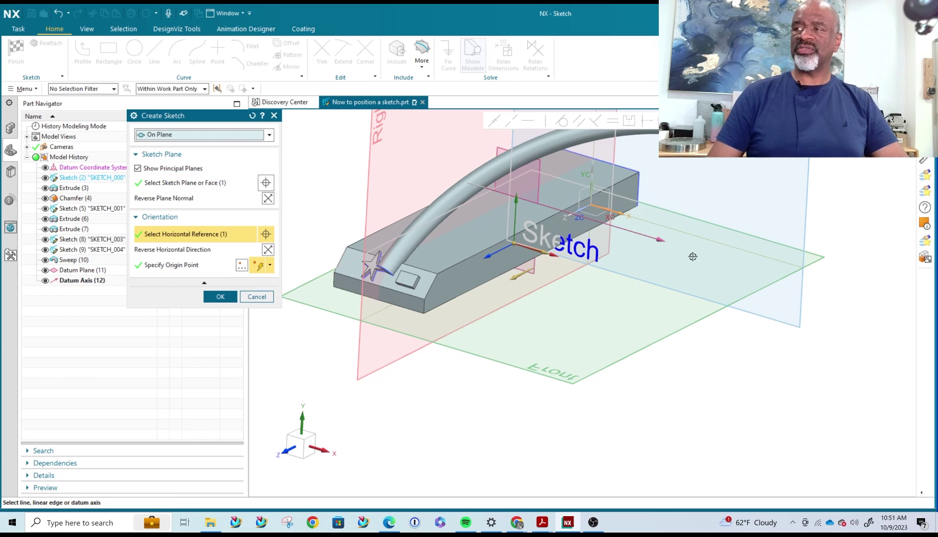
pyautogui.click(661, 239)
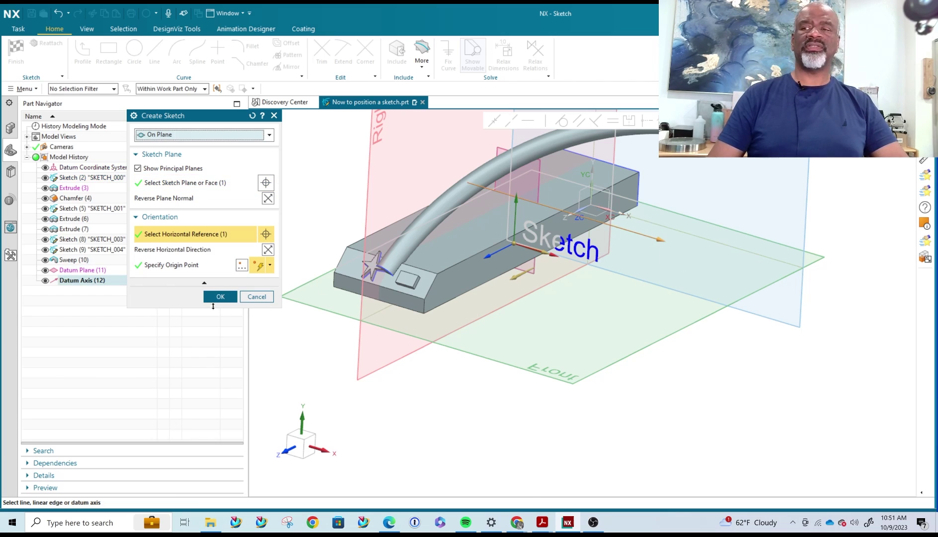
pyautogui.click(220, 296)
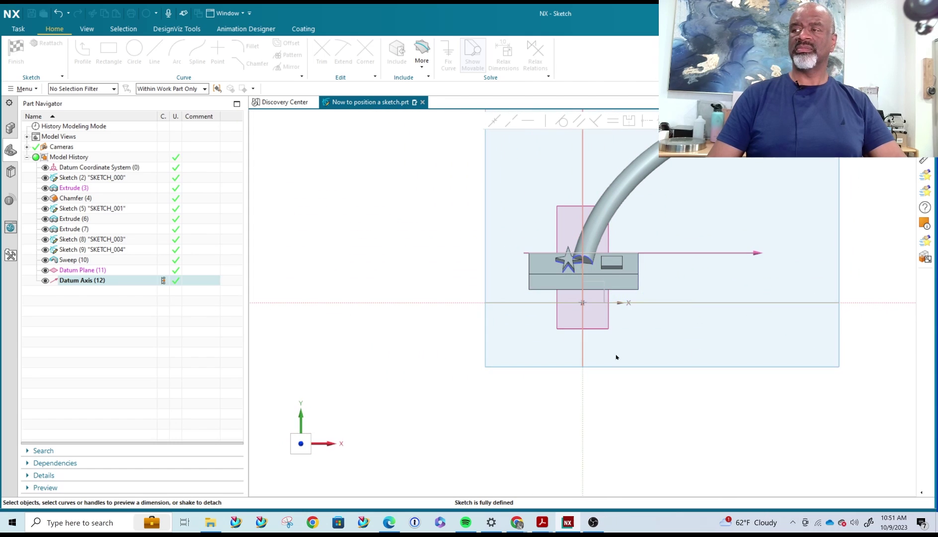
# - Draw a rectangle in the sketch and finish SKETCH_005
pyautogui.click(109, 49)
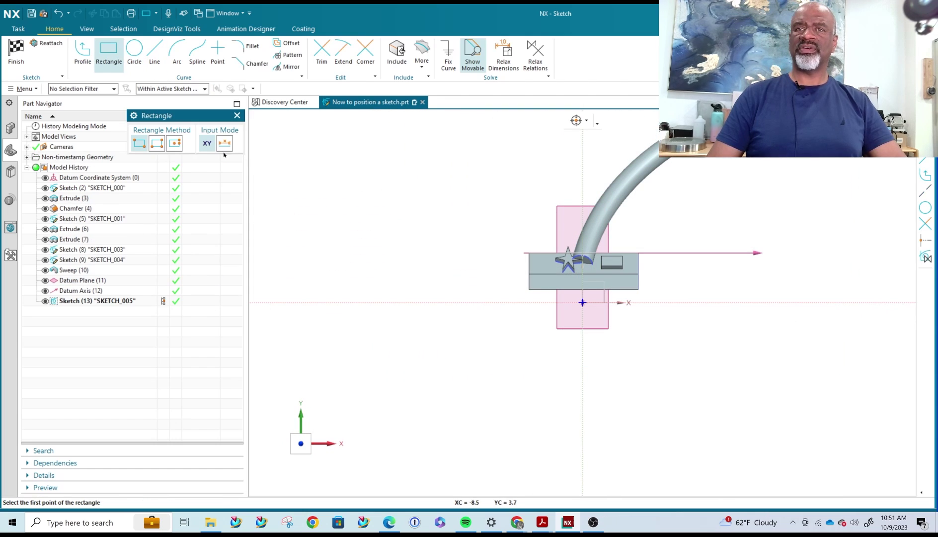
pyautogui.scroll(3, 557, 274)
pyautogui.click(549, 253)
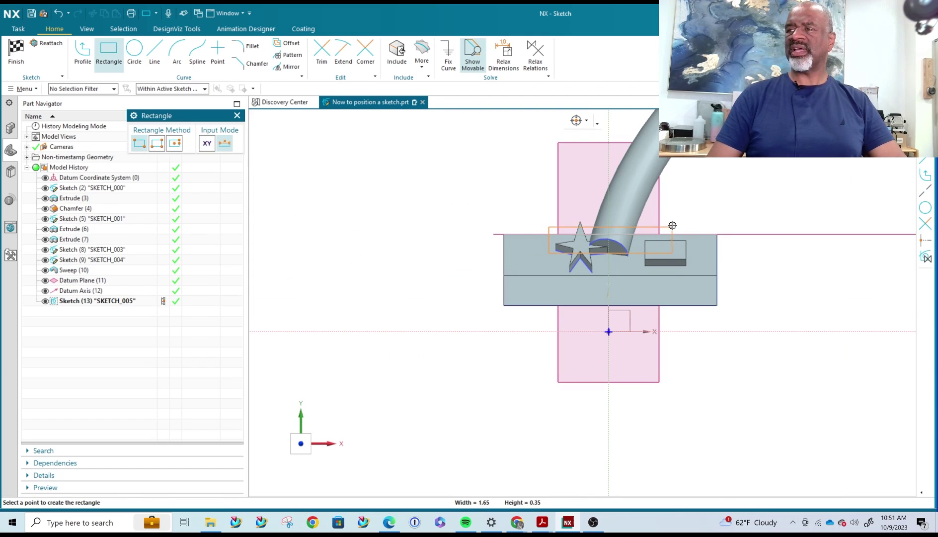
pyautogui.click(691, 215)
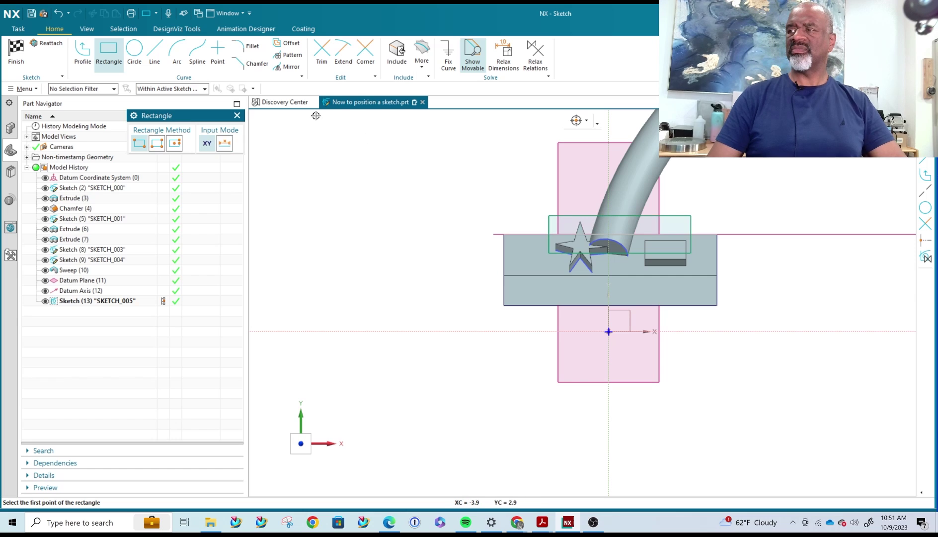
pyautogui.click(25, 59)
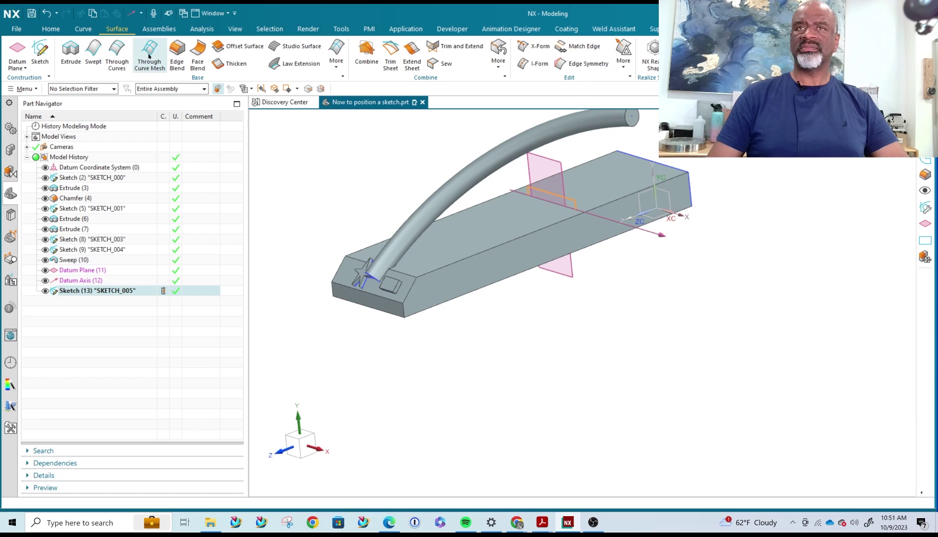
# - Extrude the SKETCH_005 rectangle from 1.2 in to 0.125 in, united with the bar
pyautogui.click(71, 54)
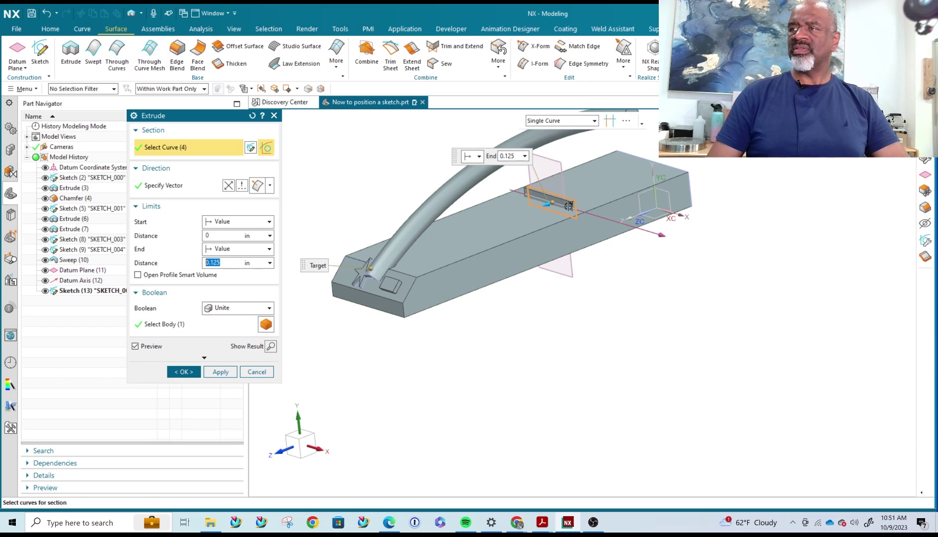
pyautogui.moveTo(553, 201); pyautogui.dragTo(518, 215)
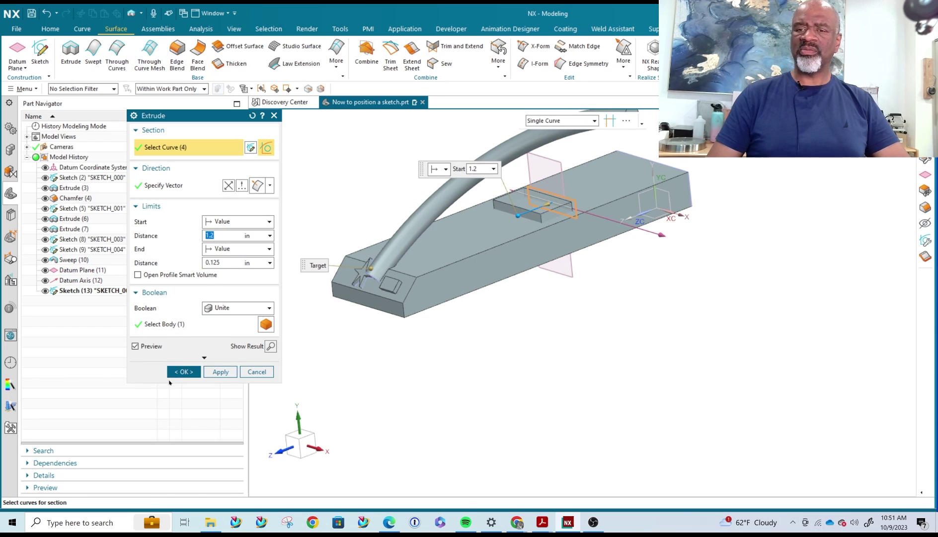
pyautogui.click(180, 373)
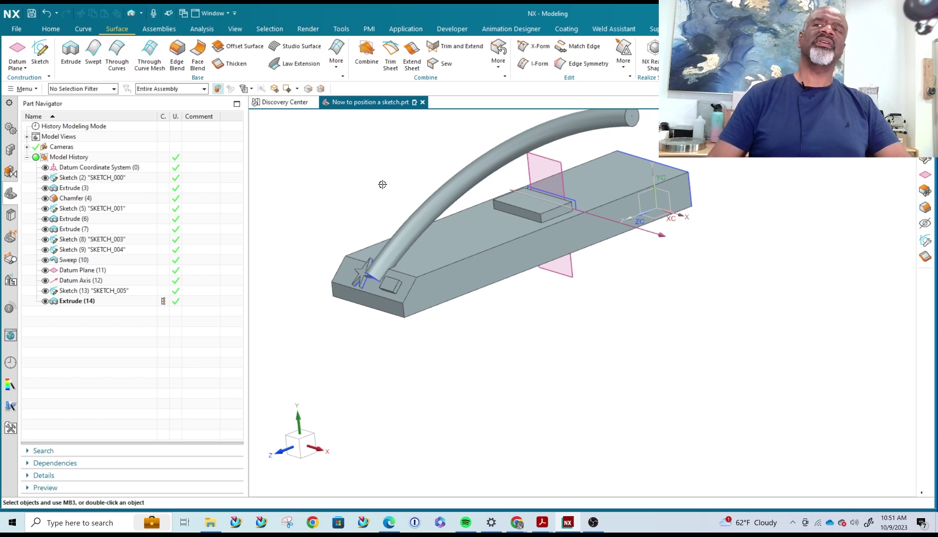